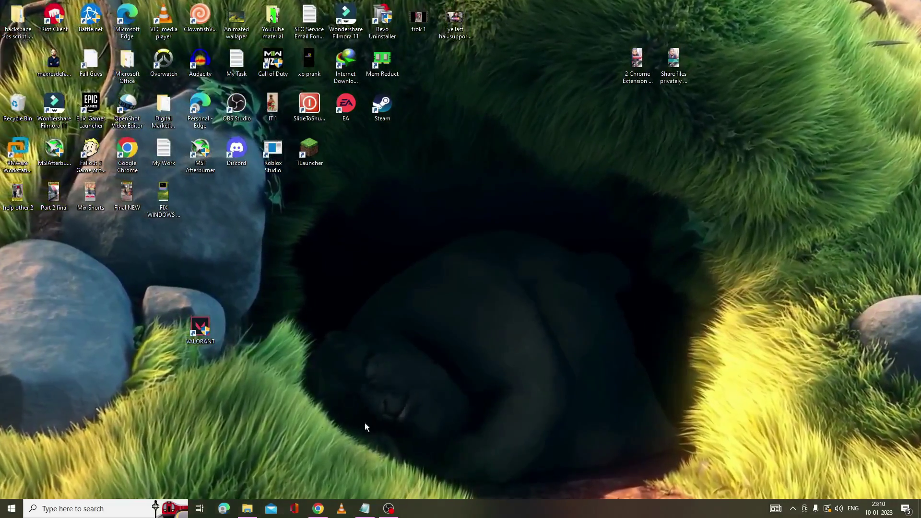
Open Task Manager with the detailed list of running processes.
right_click(13, 507)
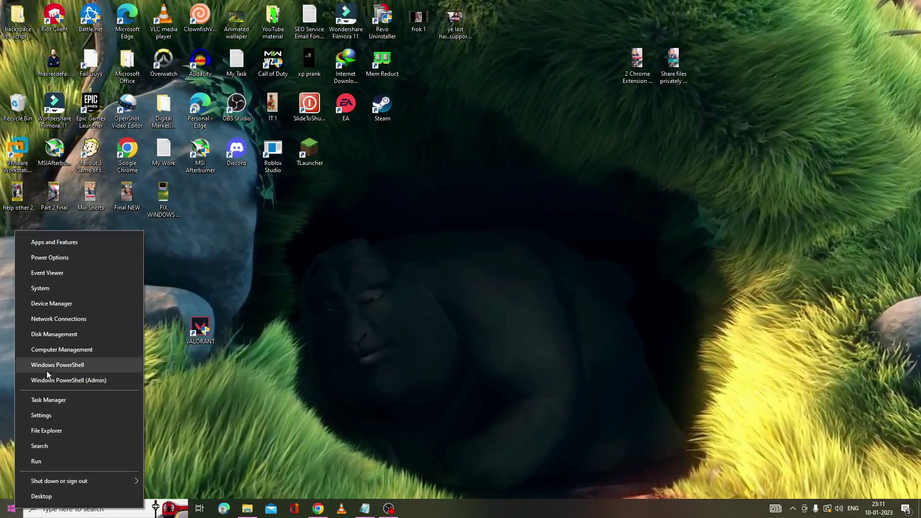
left_click(60, 402)
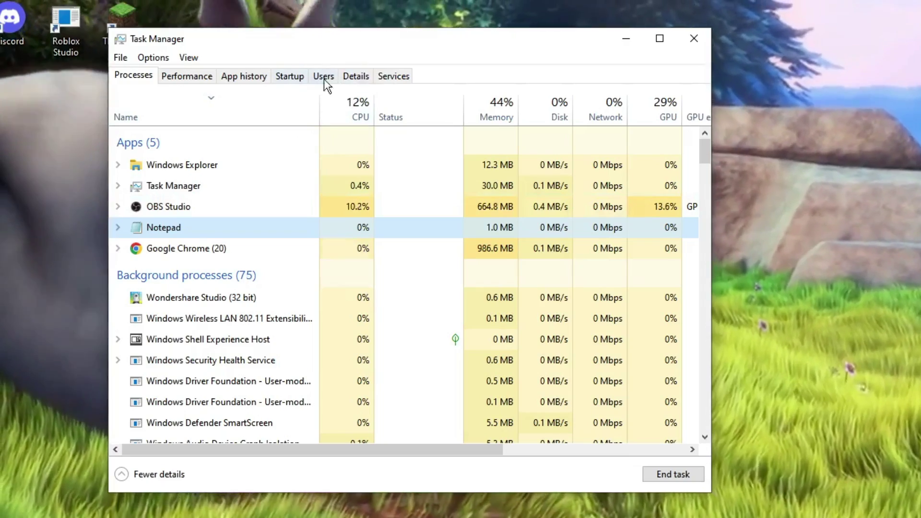
left_click(355, 76)
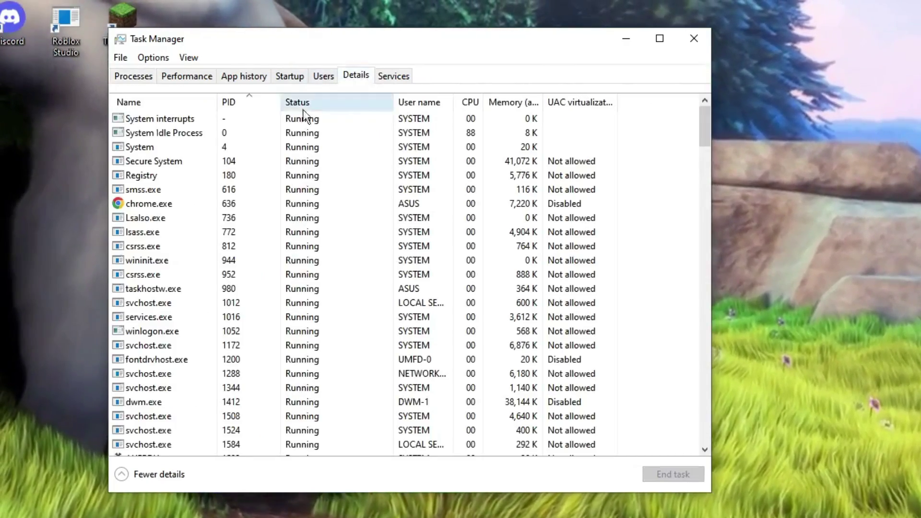
left_click(269, 134)
scroll(259, 271, "down", 7)
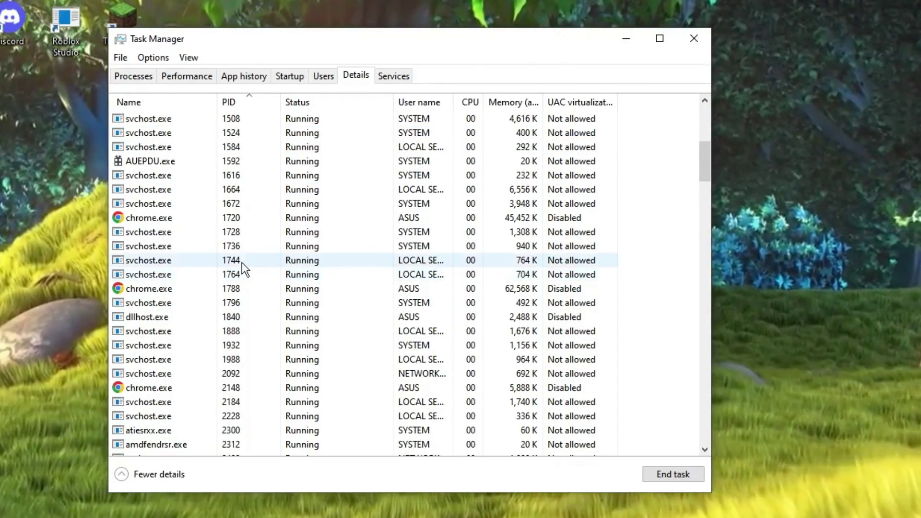
scroll(242, 263, "down", 5)
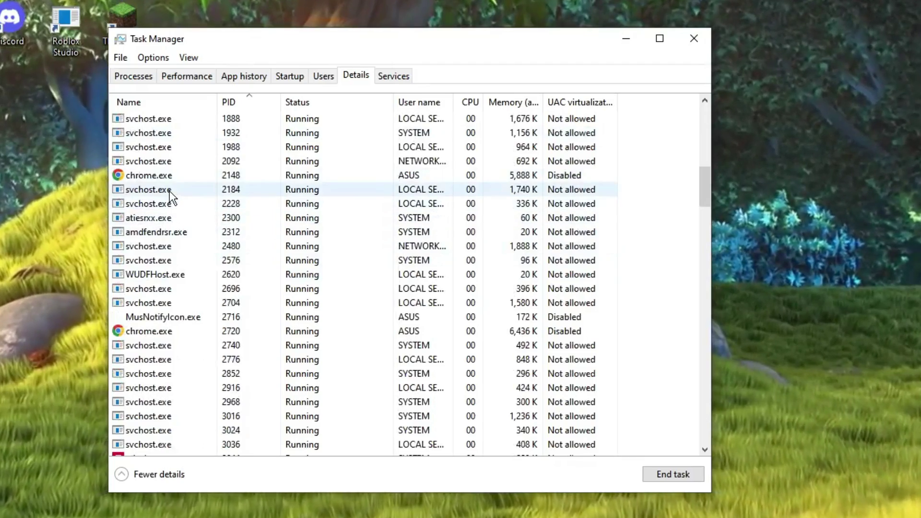
Act on the svchost.exe 2184 process, review the list, and close Task Manager.
right_click(169, 191)
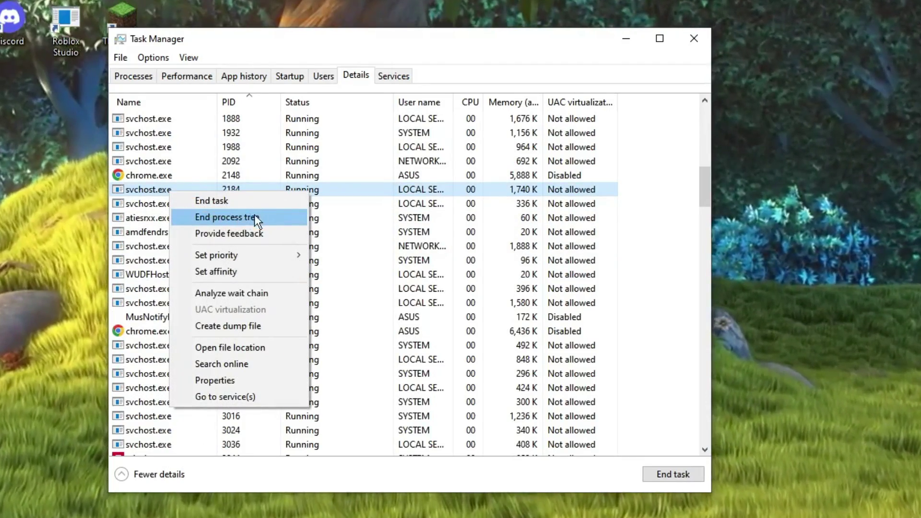
left_click(323, 213)
scroll(317, 201, "down", 11)
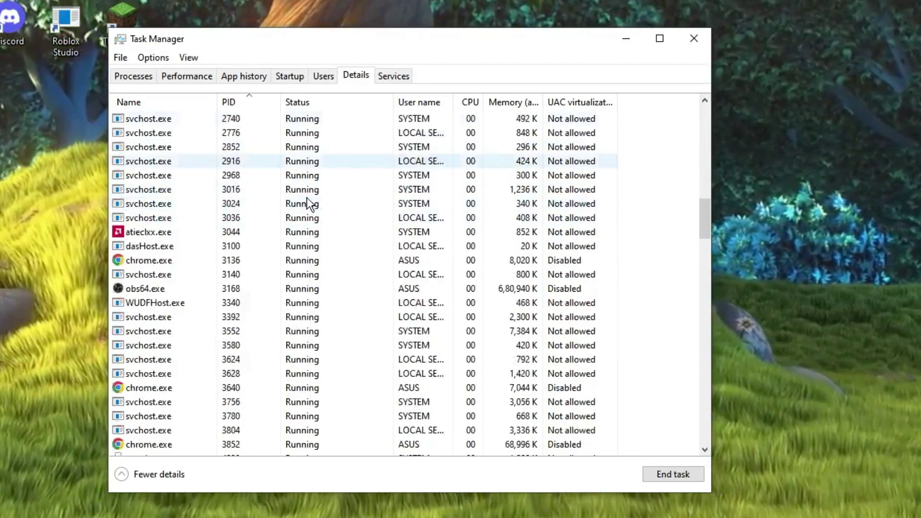
scroll(303, 204, "down", 14)
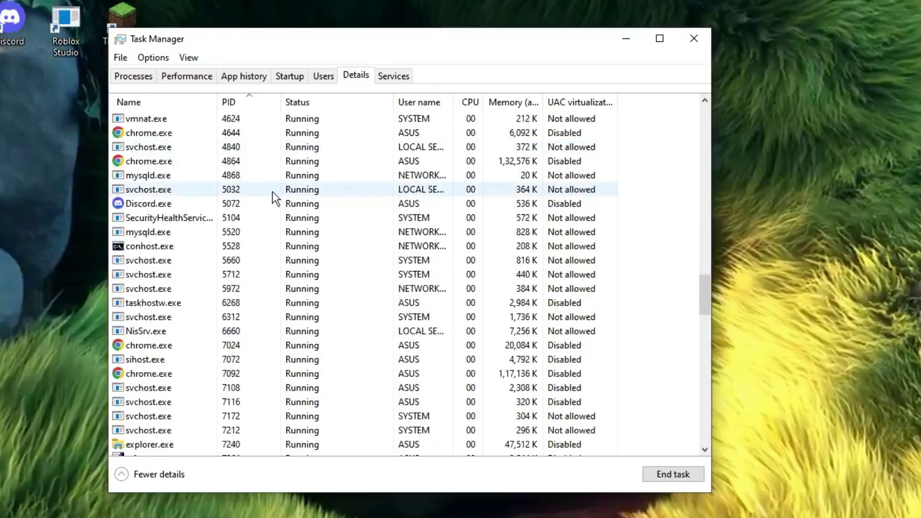
scroll(262, 192, "down", 3)
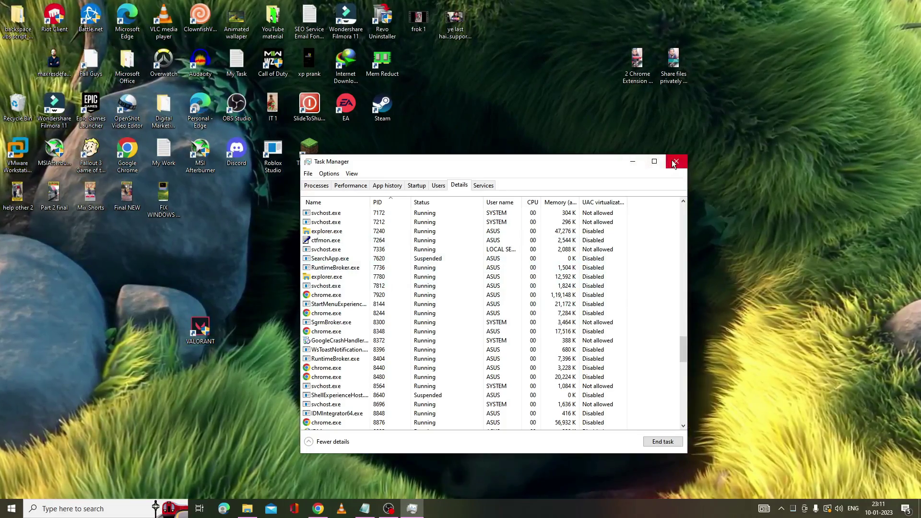
left_click(694, 38)
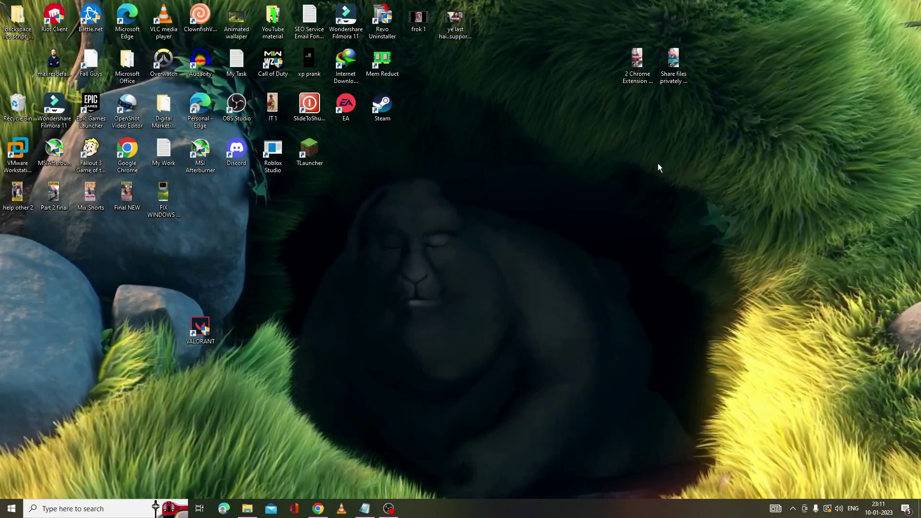
Tick Disable fullscreen optimizations and Run as administrator for the VALORANT shortcut, then apply.
right_click(208, 328)
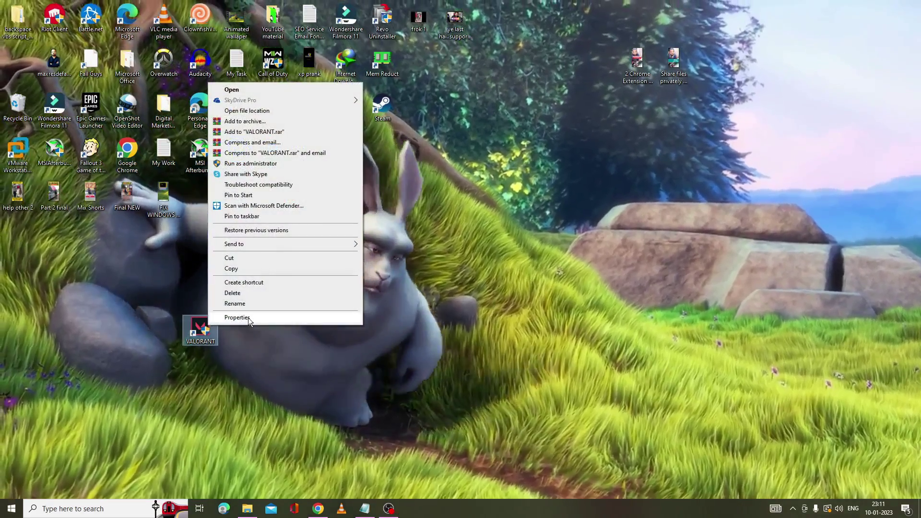
left_click(248, 318)
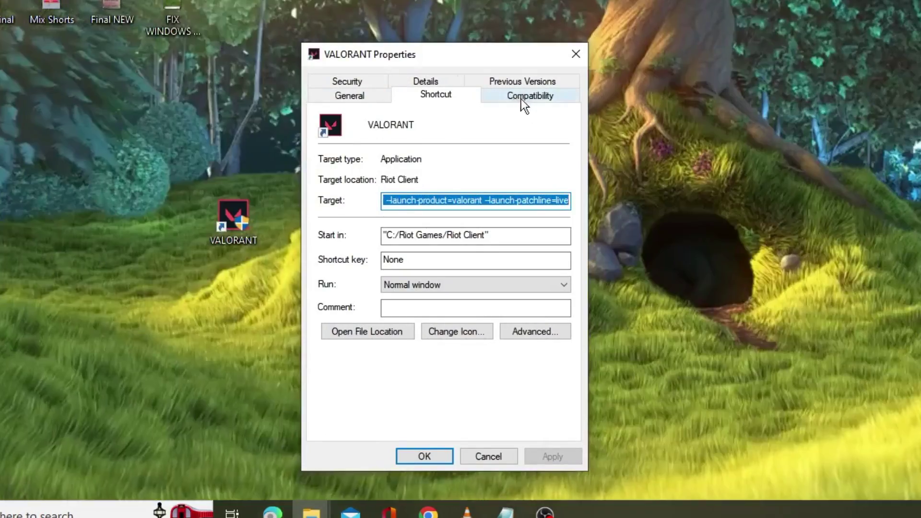
left_click(519, 97)
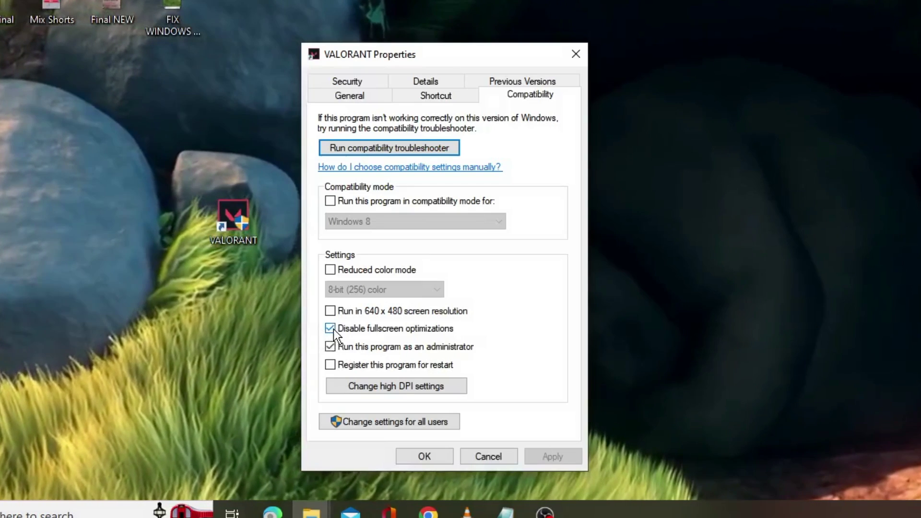
left_click(333, 329)
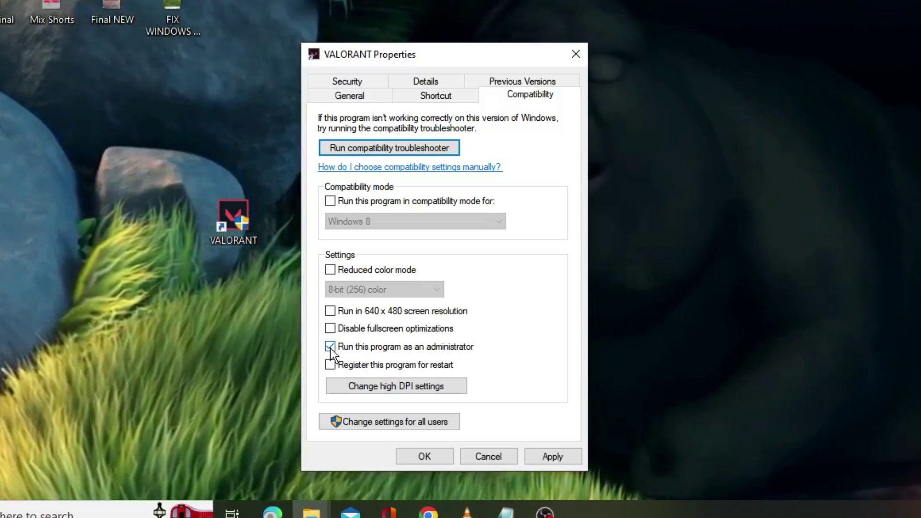
left_click(330, 347)
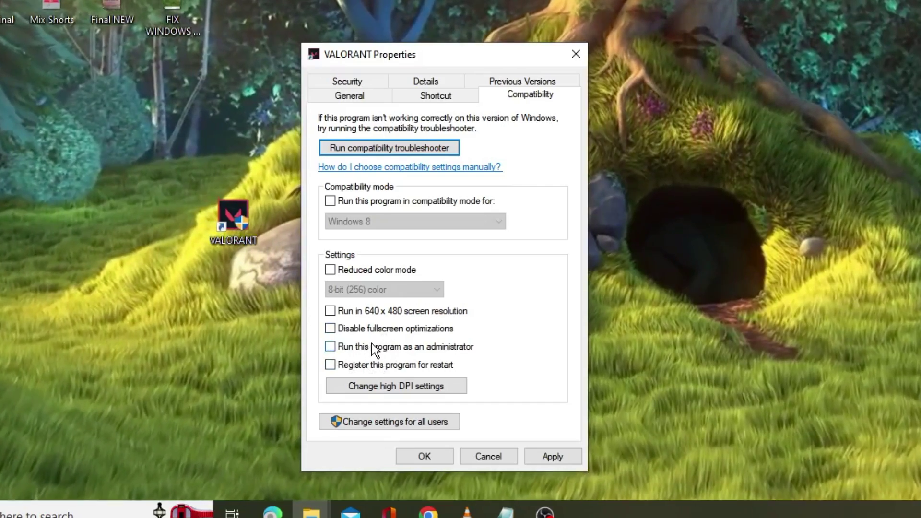
left_click(330, 346)
left_click(330, 328)
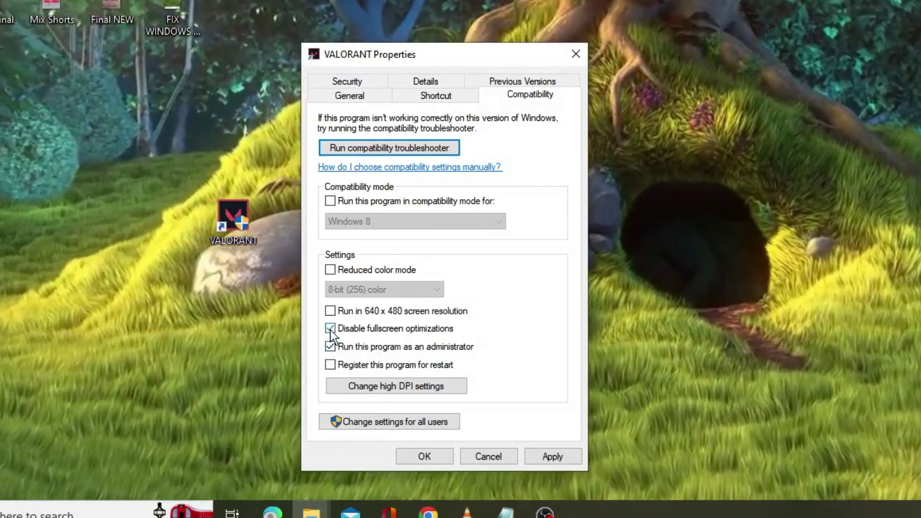
left_click(550, 454)
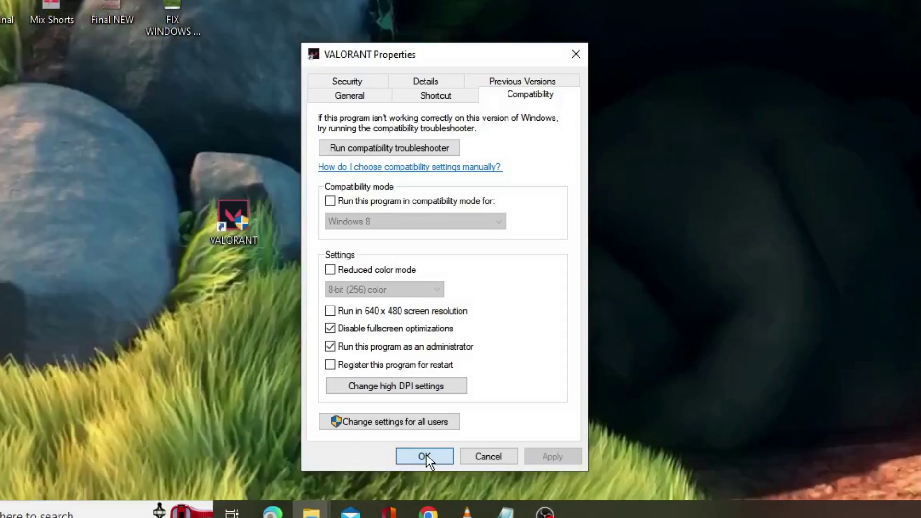
left_click(425, 455)
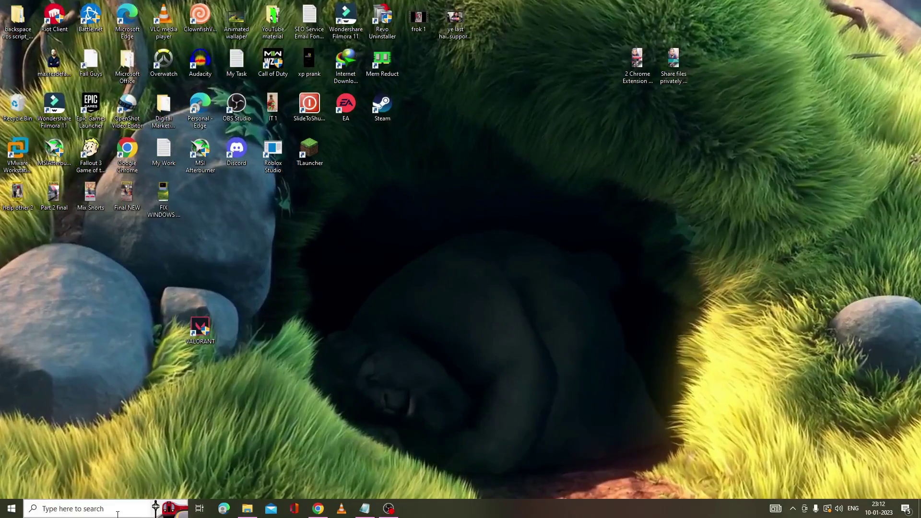
Open Services and bring up the vgc service's properties.
left_click(144, 512)
type("services")
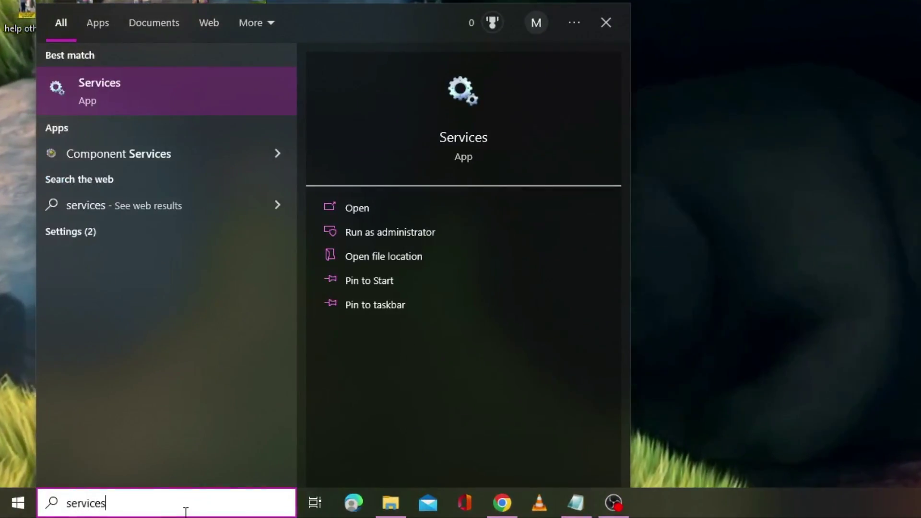
key("Return")
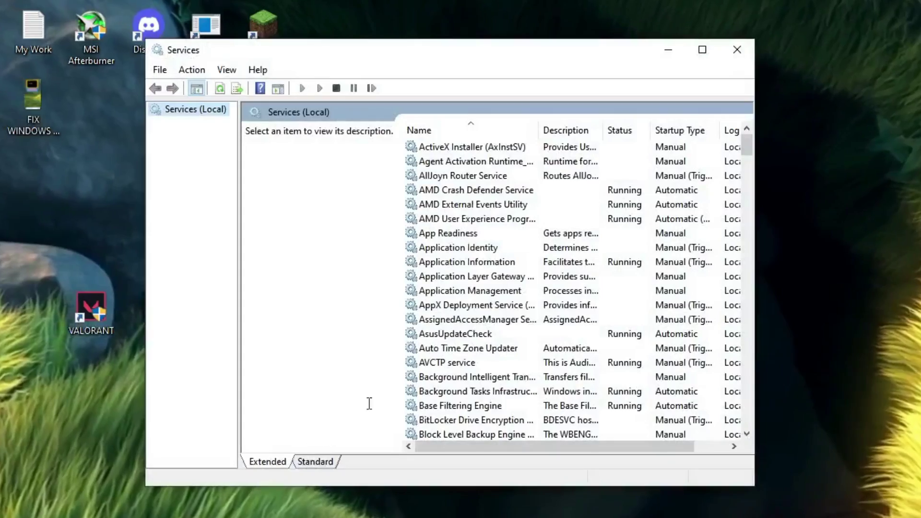
left_click(496, 204)
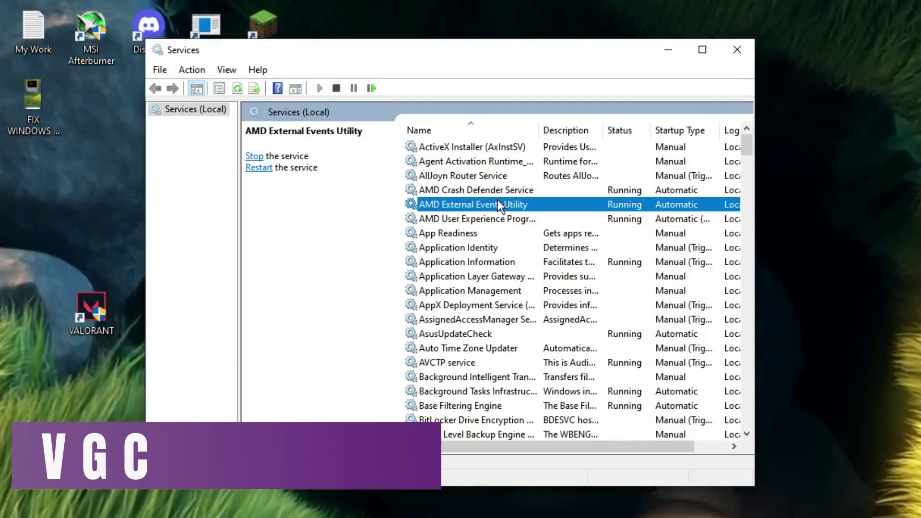
key("v")
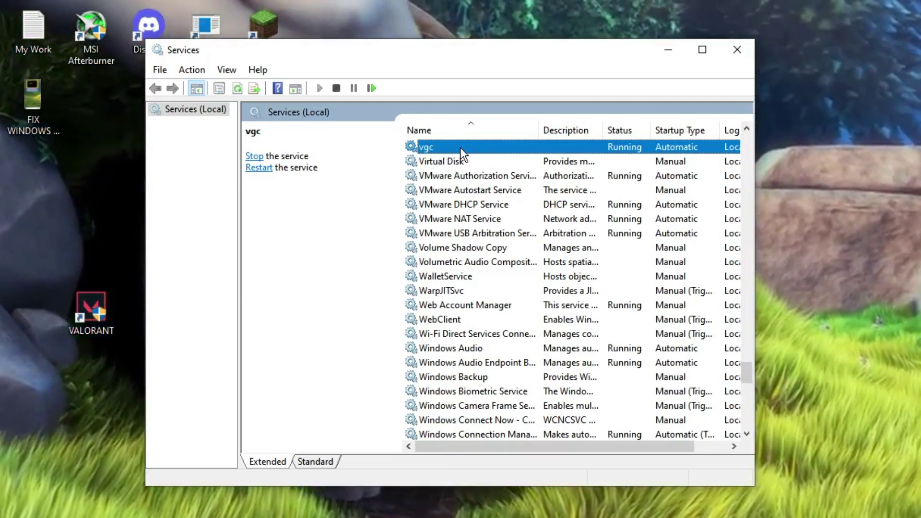
double_click(460, 148)
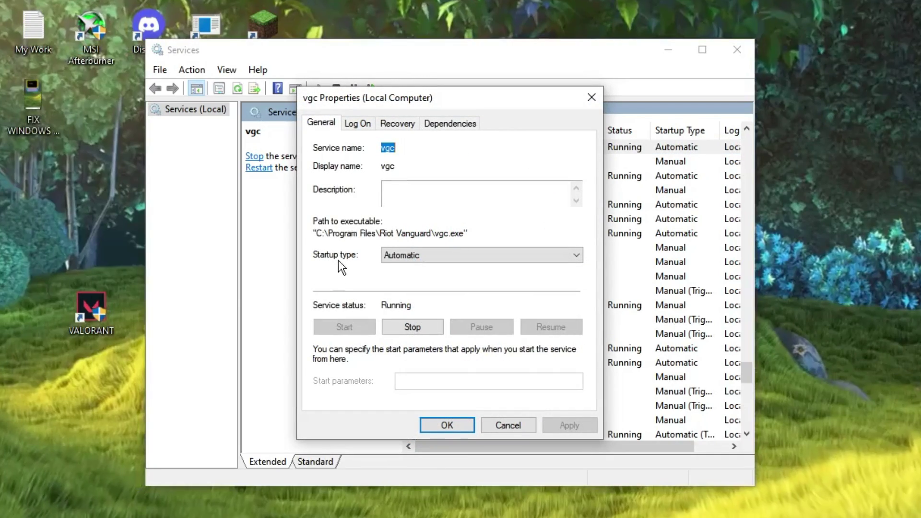
Keep vgc startup at Automatic, stop and restart it, apply, and close Services.
left_click(408, 259)
left_click(411, 278)
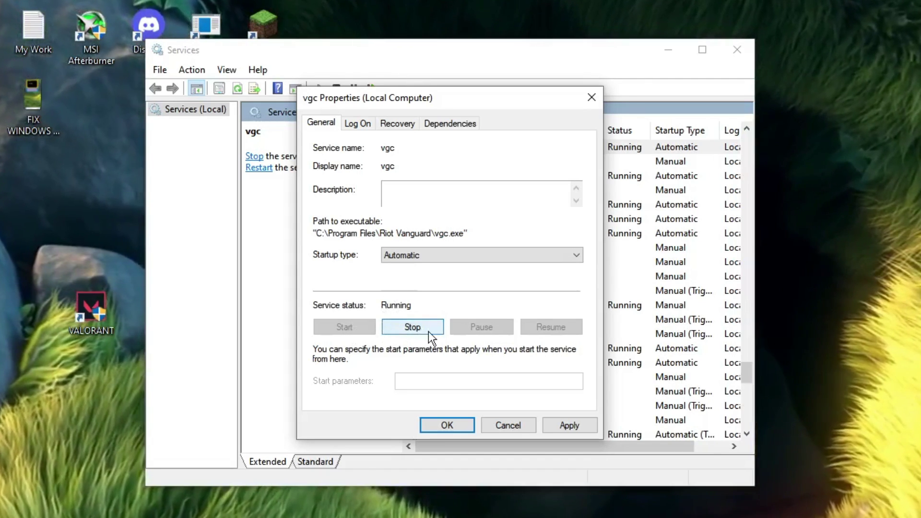
left_click(421, 325)
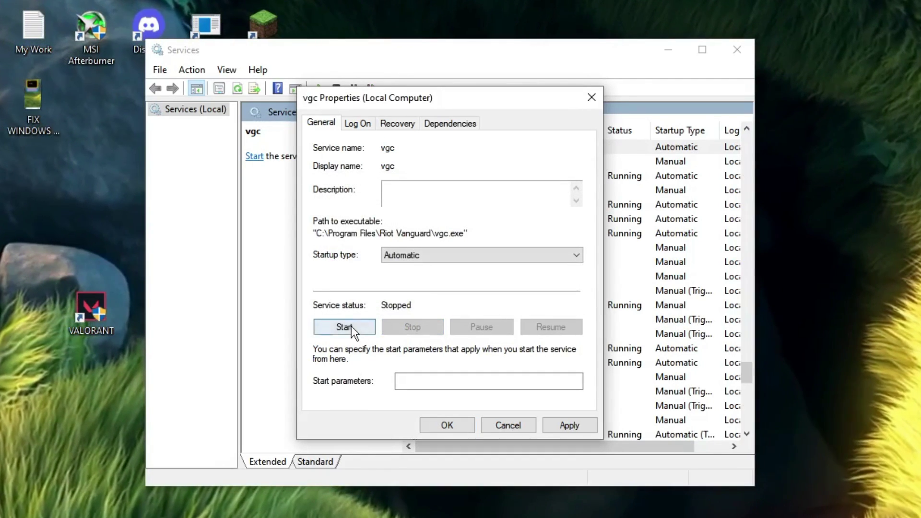
left_click(351, 326)
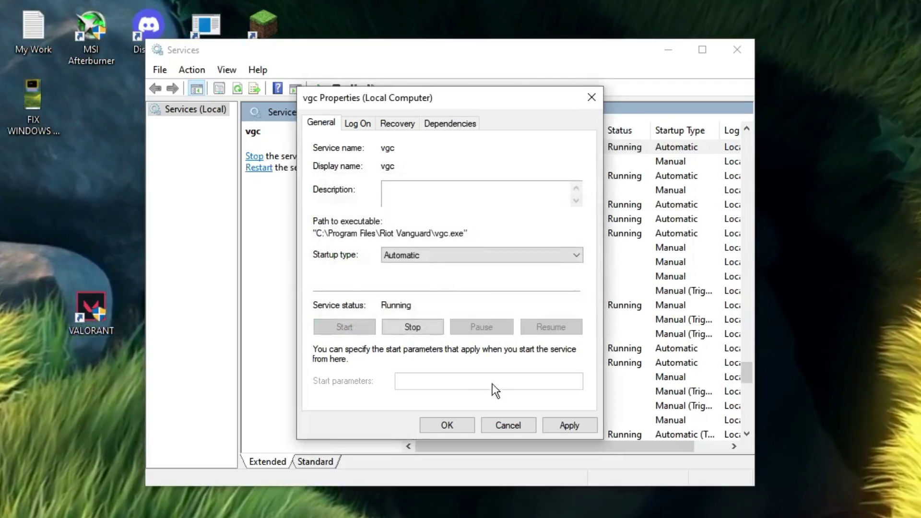
left_click(578, 427)
left_click(466, 424)
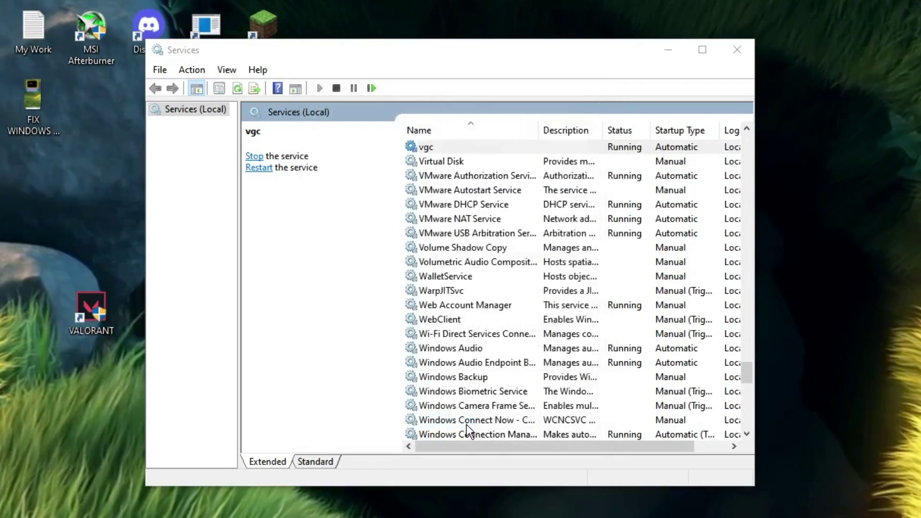
left_click(733, 45)
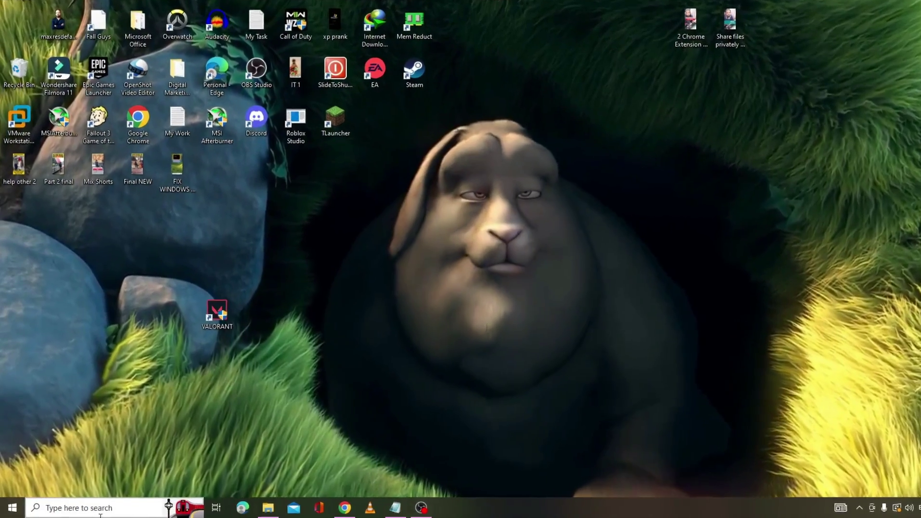
left_click(96, 513)
type("mscn")
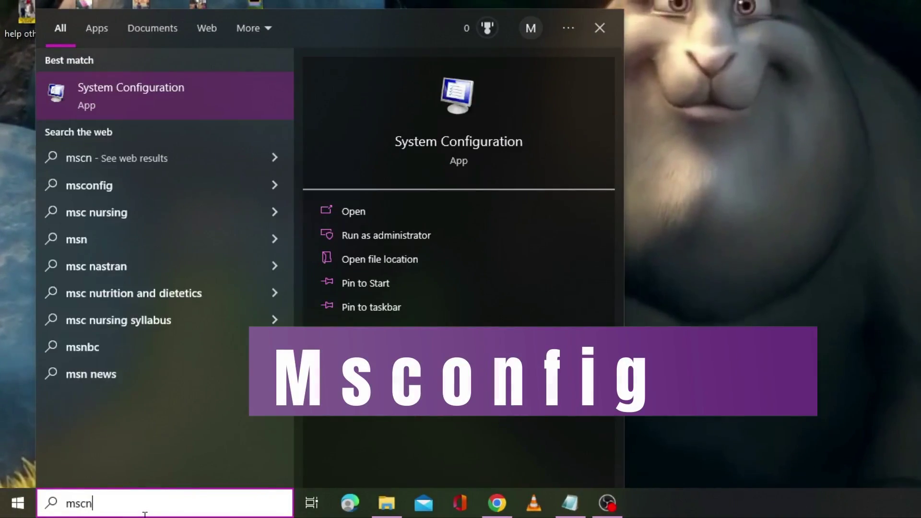
key("BackSpace")
type("onfig")
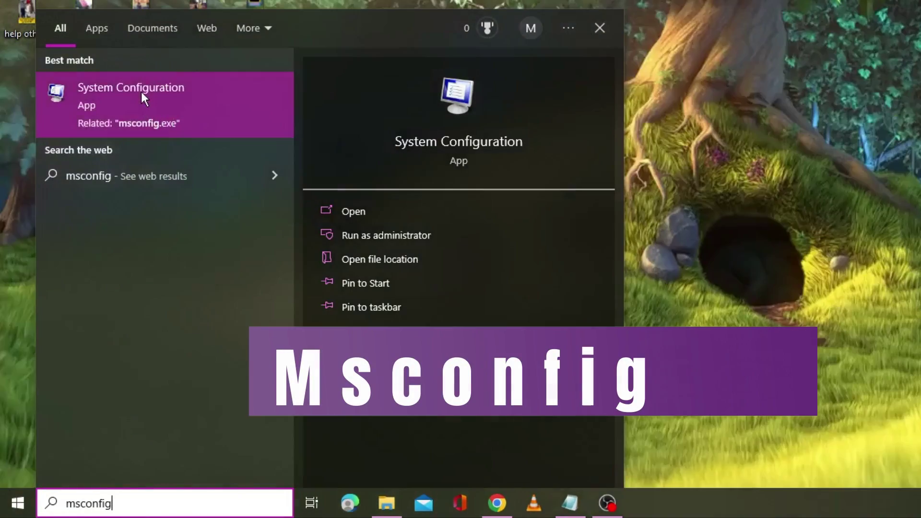
left_click(141, 91)
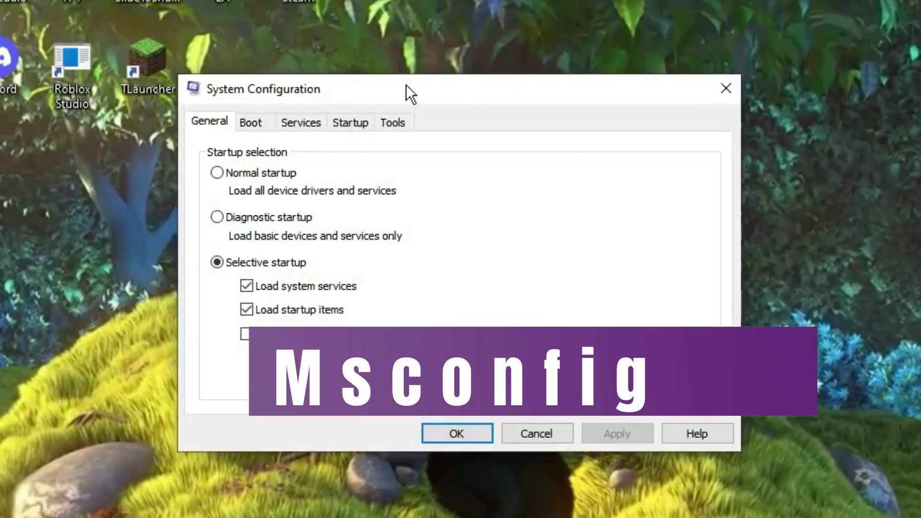
left_click_drag(405, 92, 372, 204)
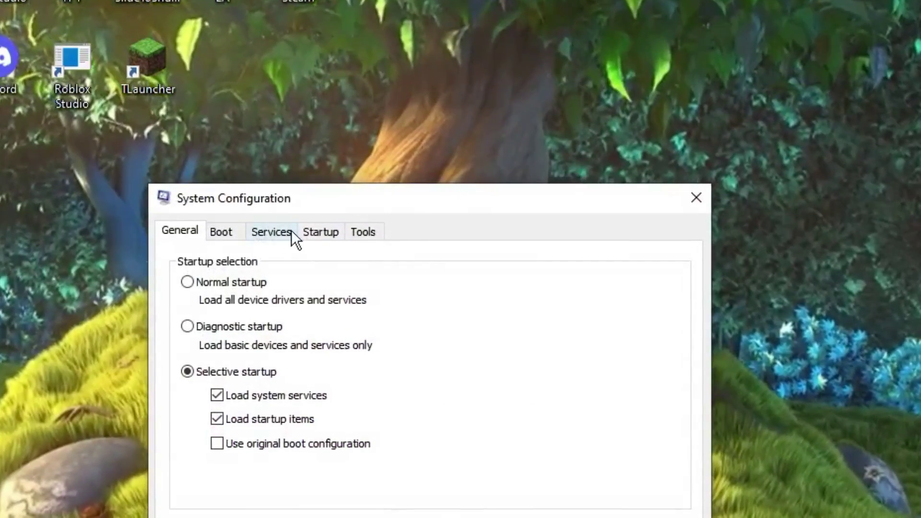
left_click(283, 231)
left_click(263, 382)
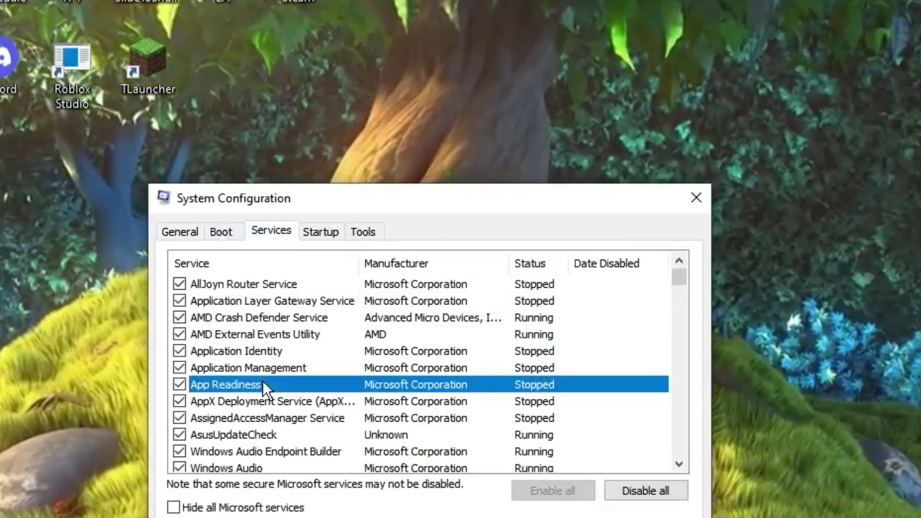
key("v")
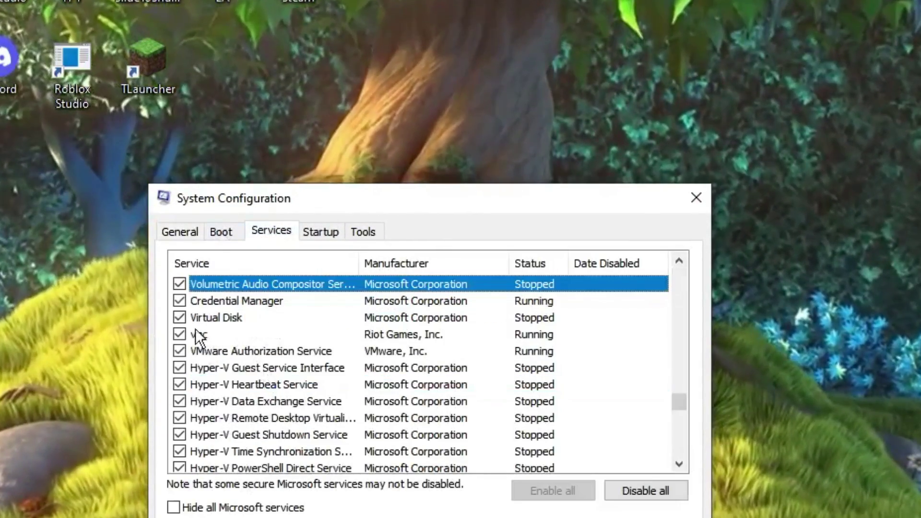
left_click(180, 334)
left_click(179, 334)
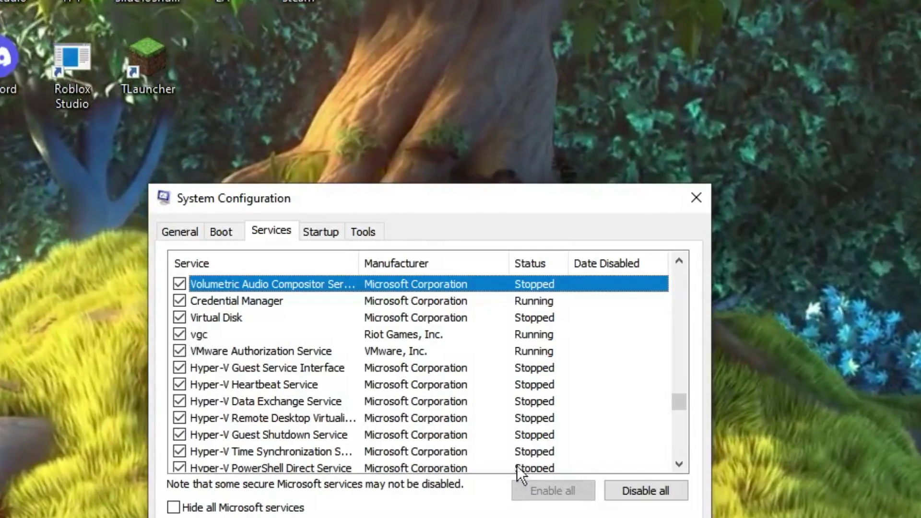
left_click(438, 517)
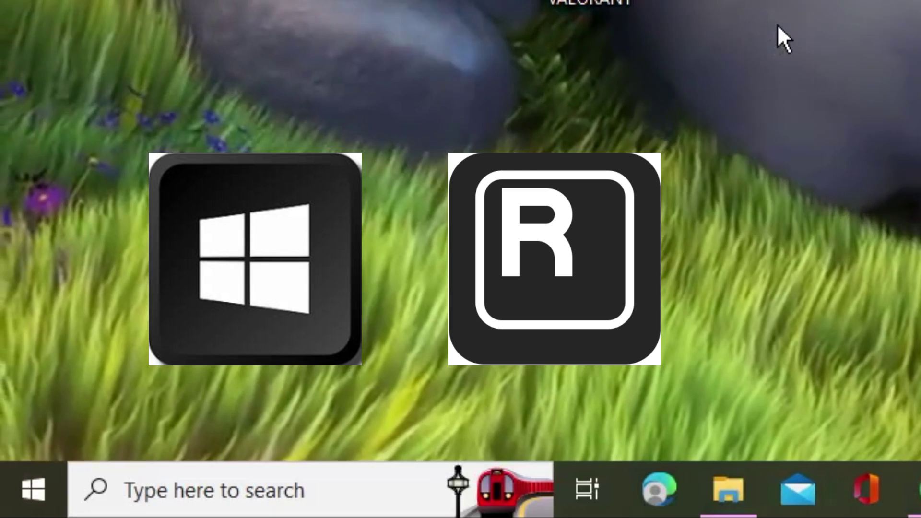
Open the %localappdata% folder from the Run box.
key("super+r")
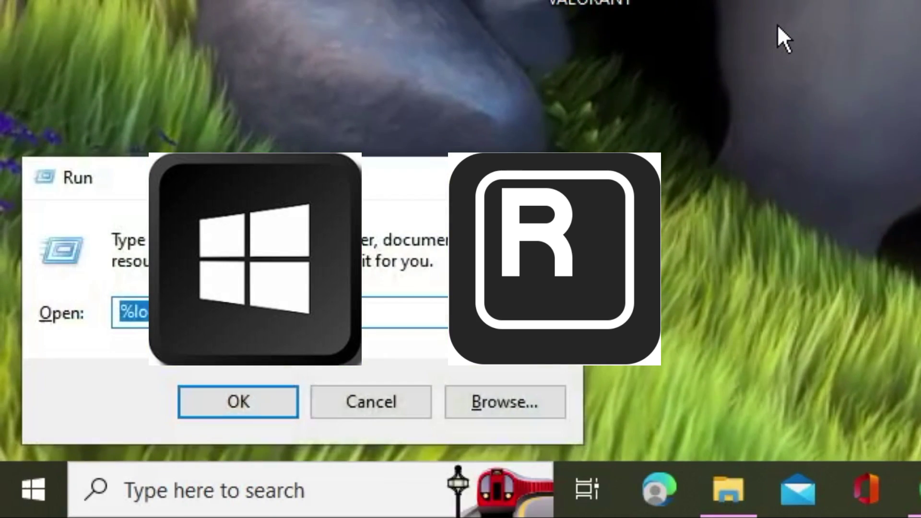
type("%localappdata%")
key("Home")
key("Right")
key("Right")
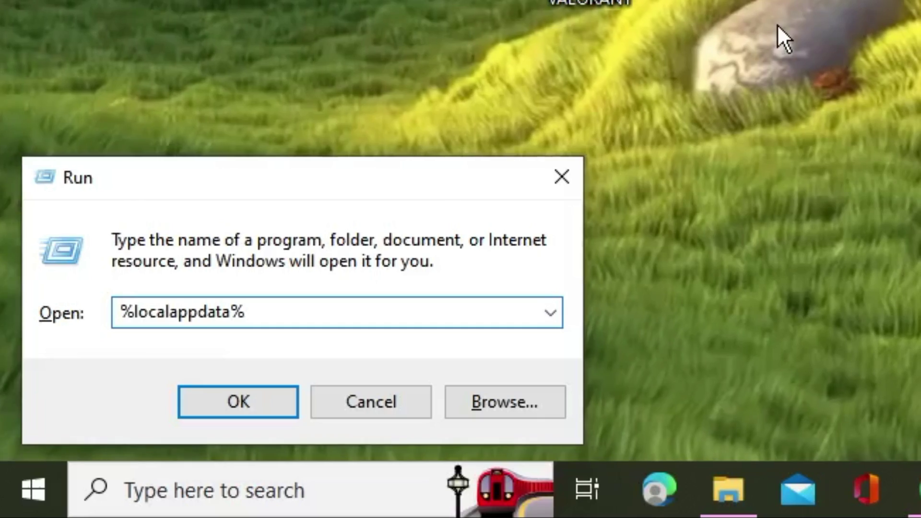
key("Return")
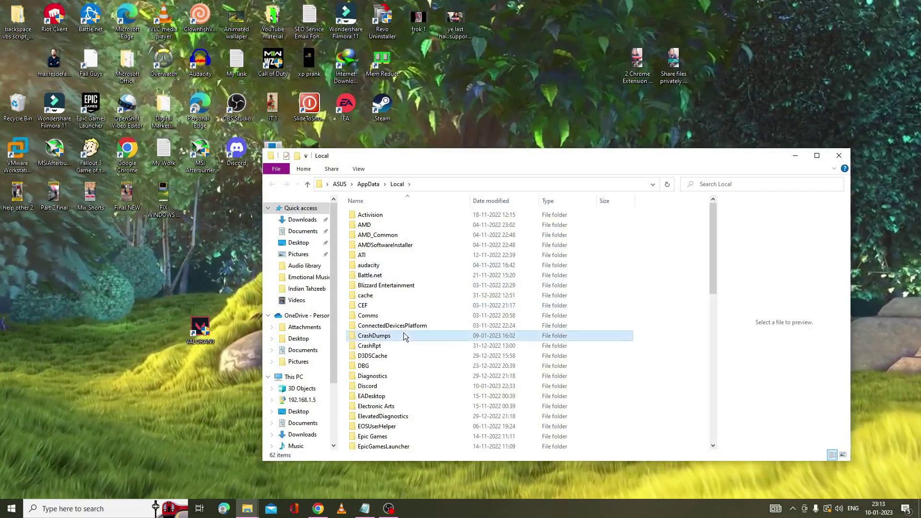
Navigate into Riot Games > Riot Client > Data.
scroll(393, 326, "down", 10)
left_click(398, 295)
double_click(226, 174)
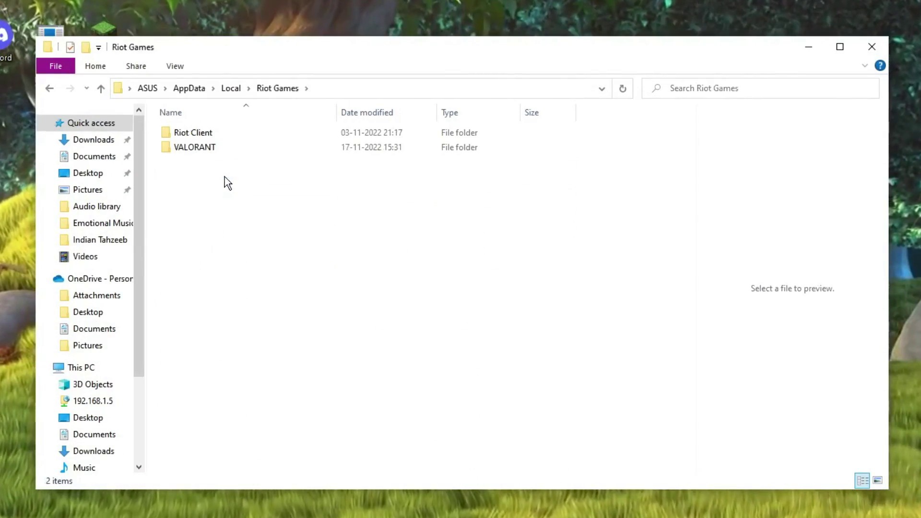
left_click(212, 135)
double_click(216, 136)
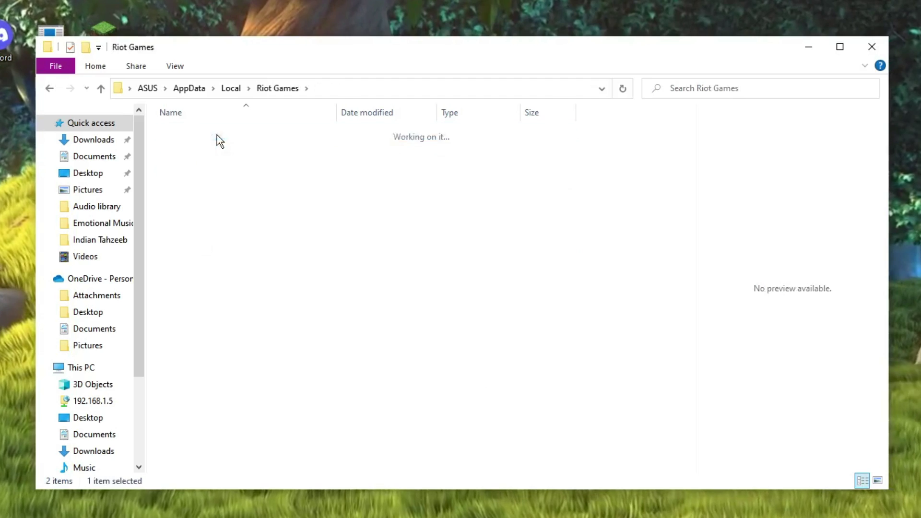
left_click(206, 162)
double_click(205, 163)
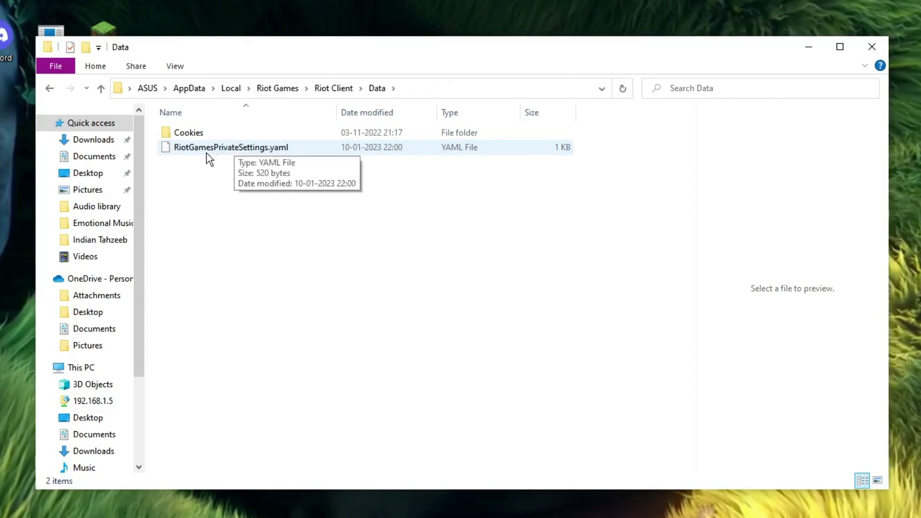
Rename RiotGamesPrivateSettings.yaml to RiotGamesPrivateSettings.yaml.1, accepting the extension-change warning.
left_click(280, 152)
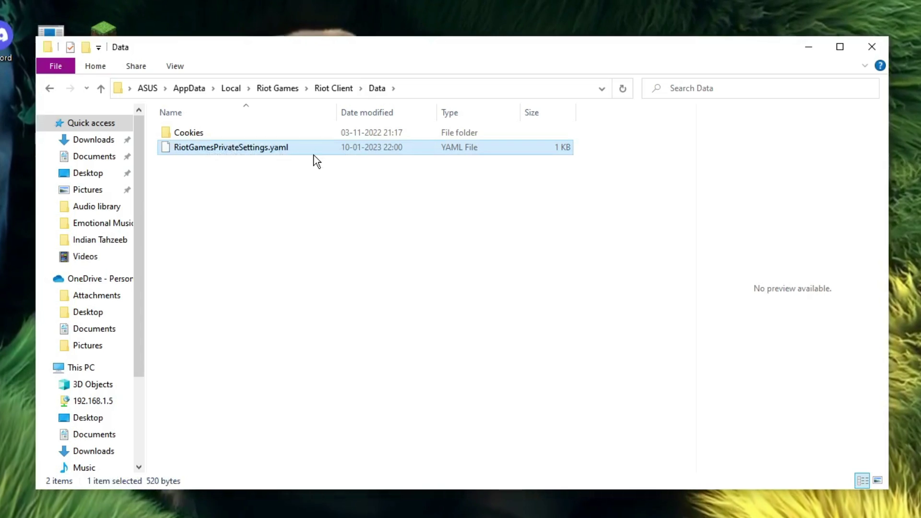
left_click(268, 163)
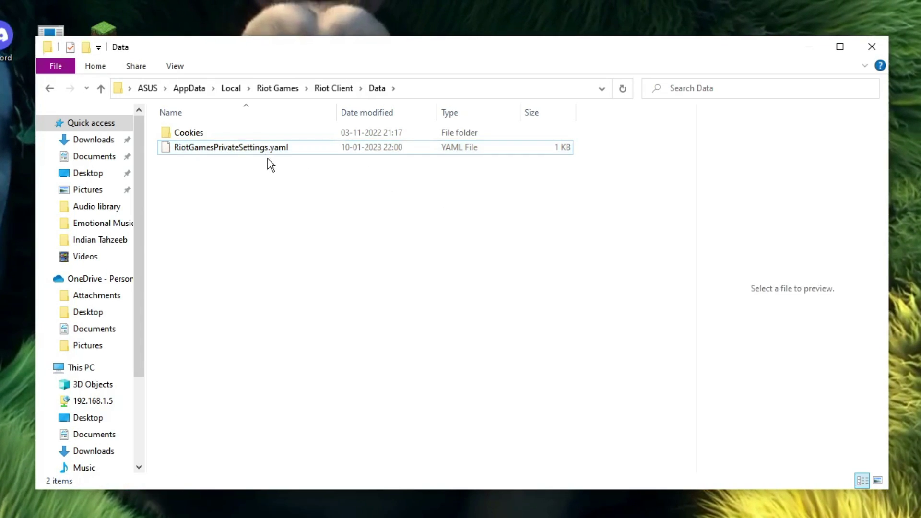
right_click(266, 152)
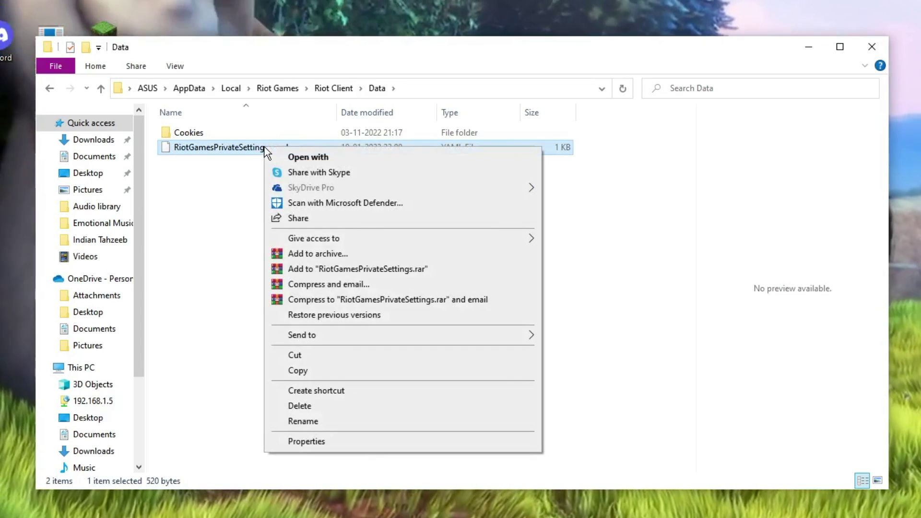
left_click(302, 421)
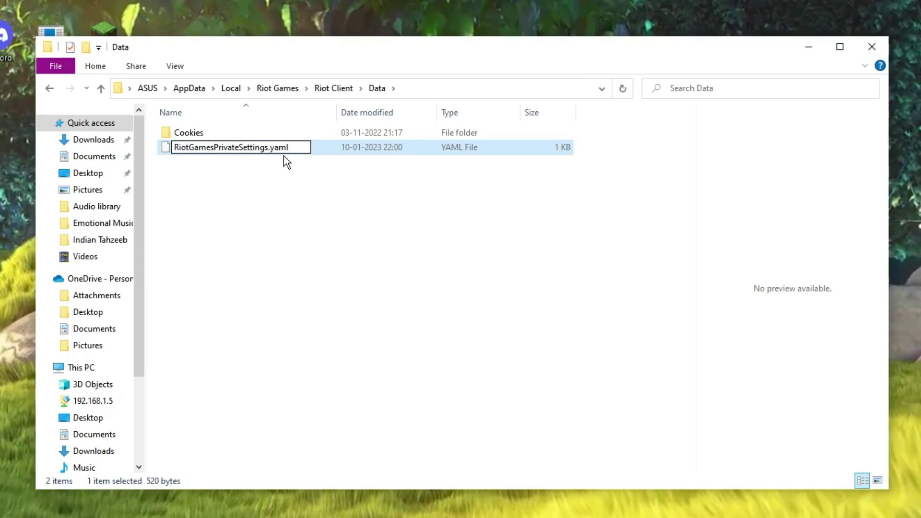
type(".`1")
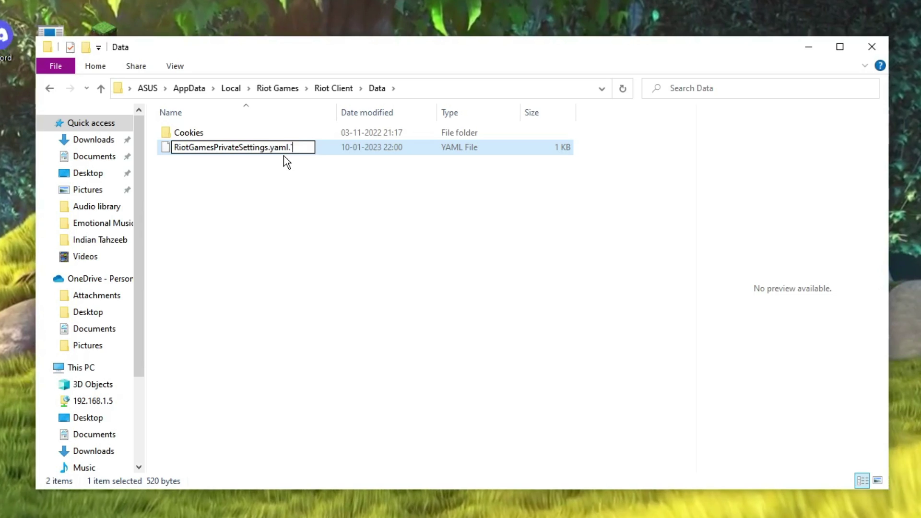
left_click(254, 204)
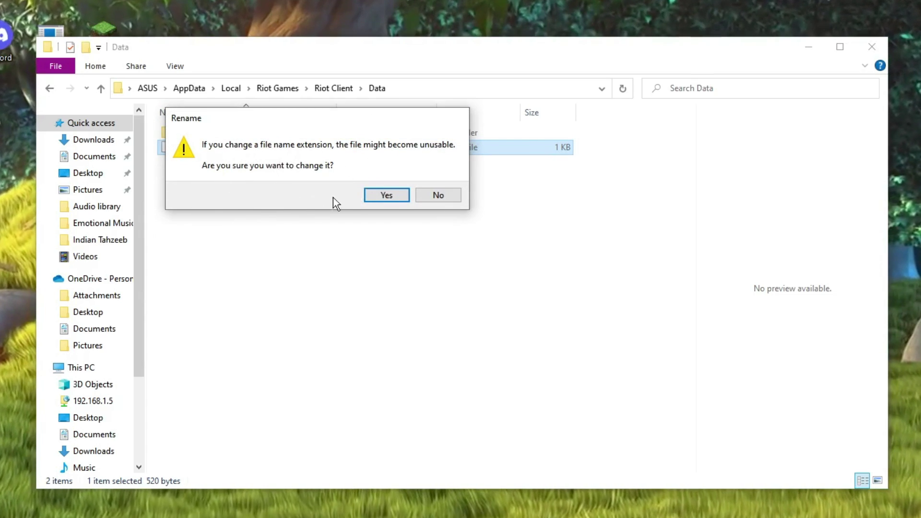
left_click(386, 195)
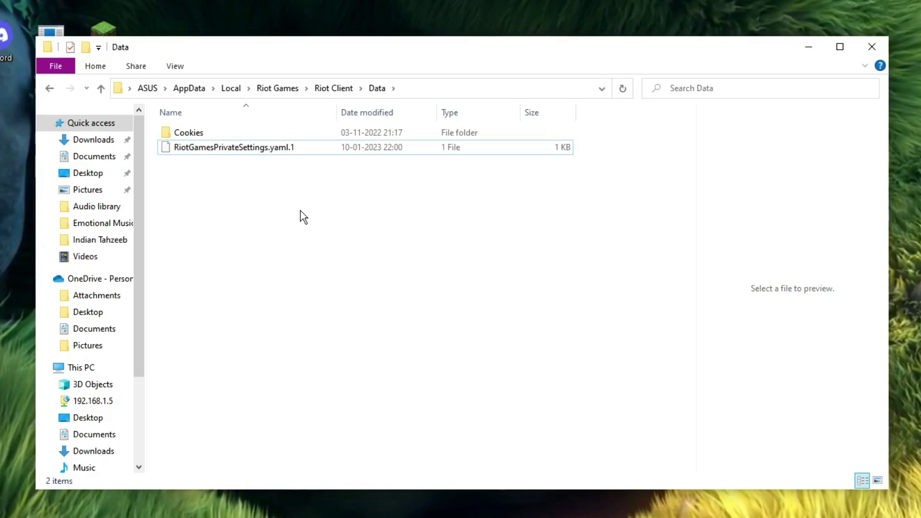
Rename RiotGamesPrivateSettings.yaml.1 back to RiotGamesPrivateSettings.yaml by removing the .1.
left_click(267, 153)
right_click(268, 150)
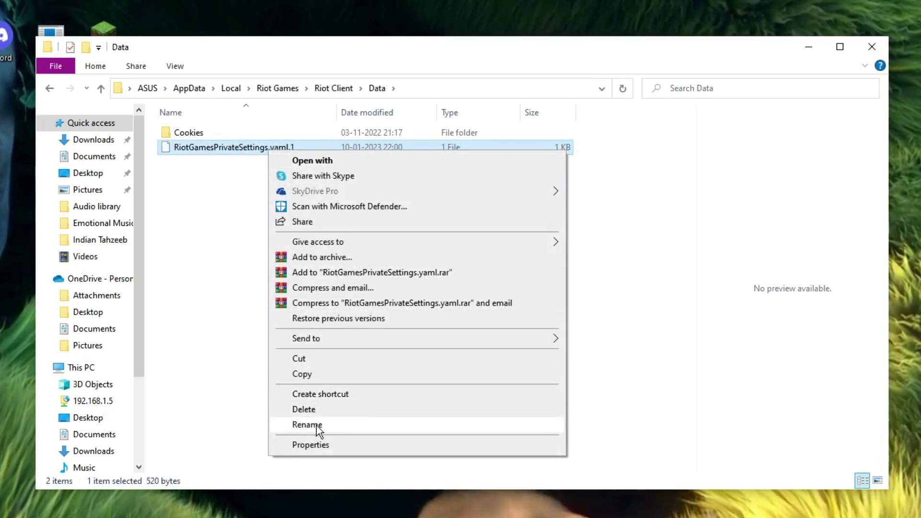
left_click(307, 425)
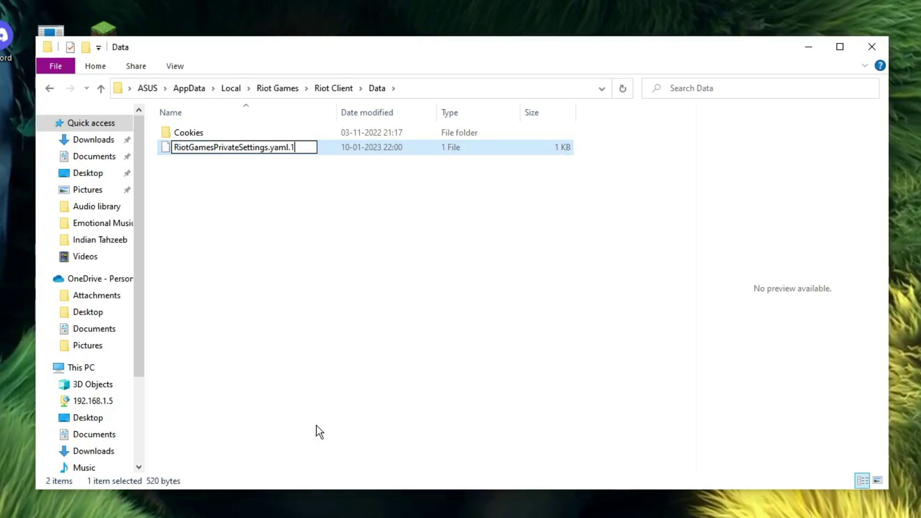
key("BackSpace")
key("BackSpace")
left_click(292, 175)
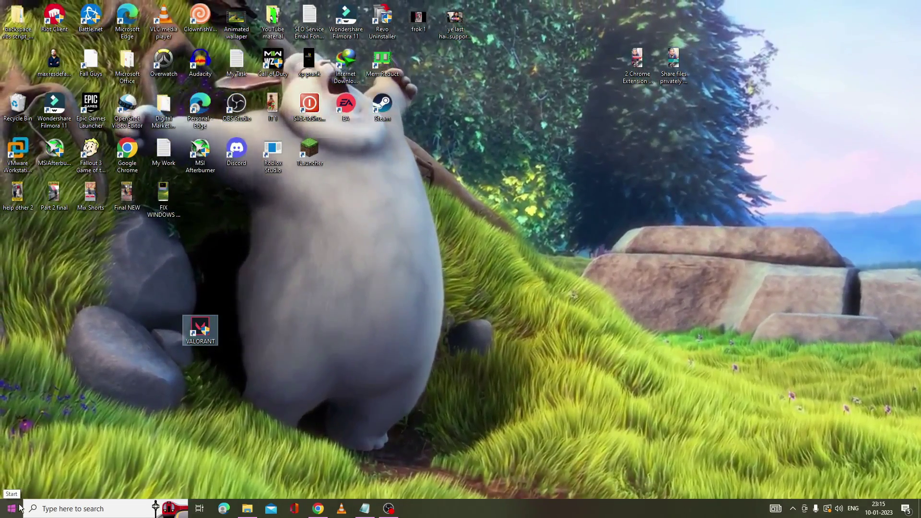
Run an automatic driver search for AMD Radeon(TM) Graphics under Display adapters in Device Manager.
right_click(19, 508)
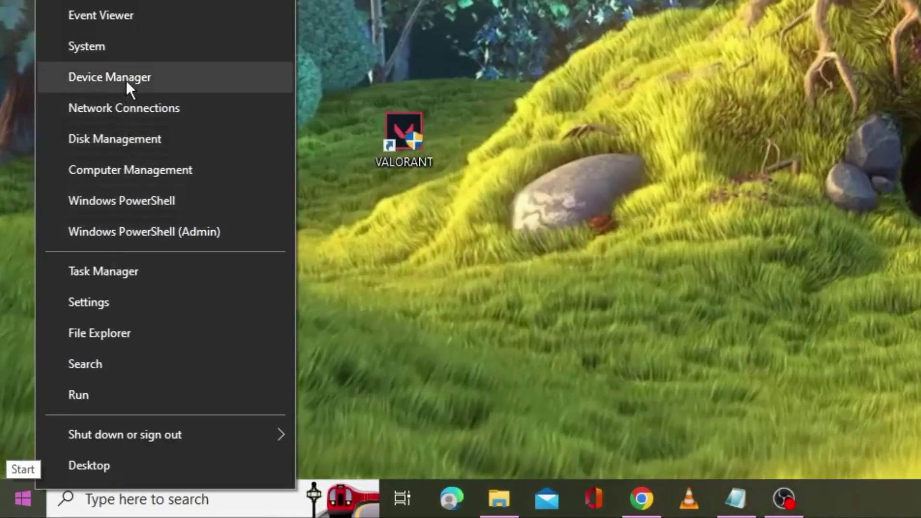
left_click(76, 254)
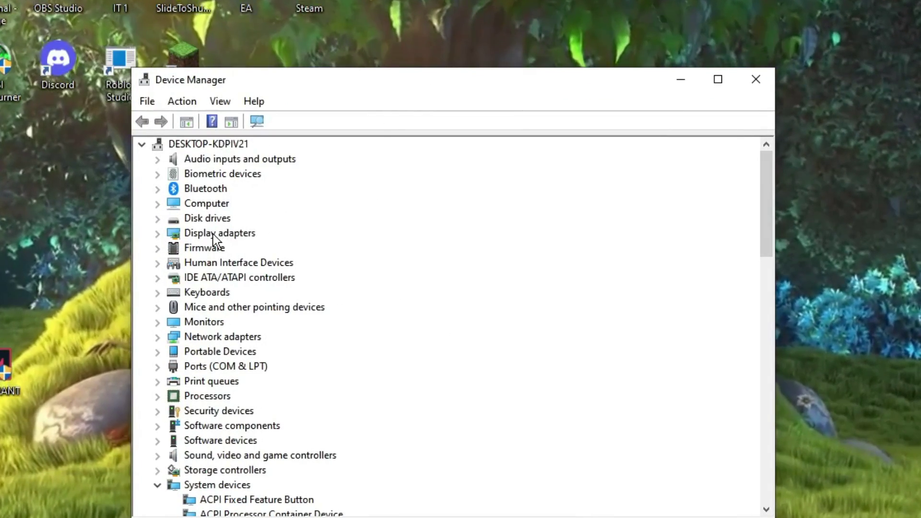
double_click(225, 232)
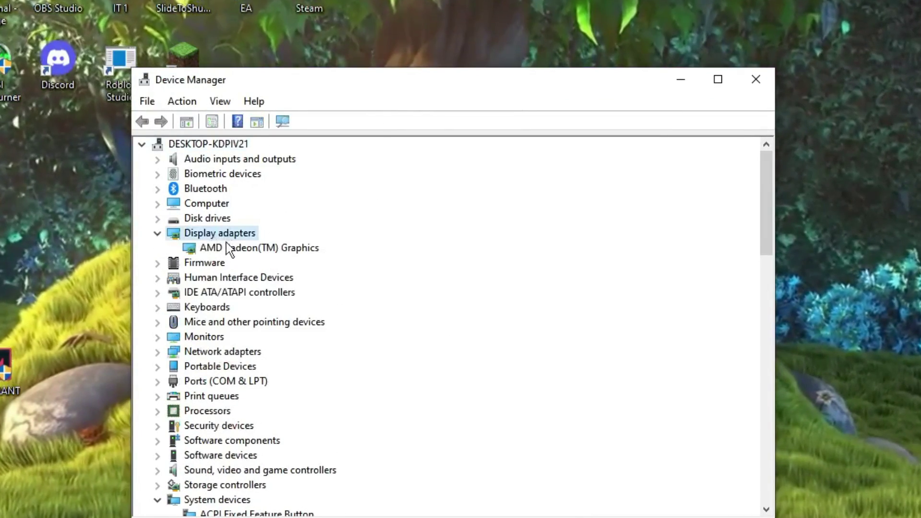
left_click(230, 251)
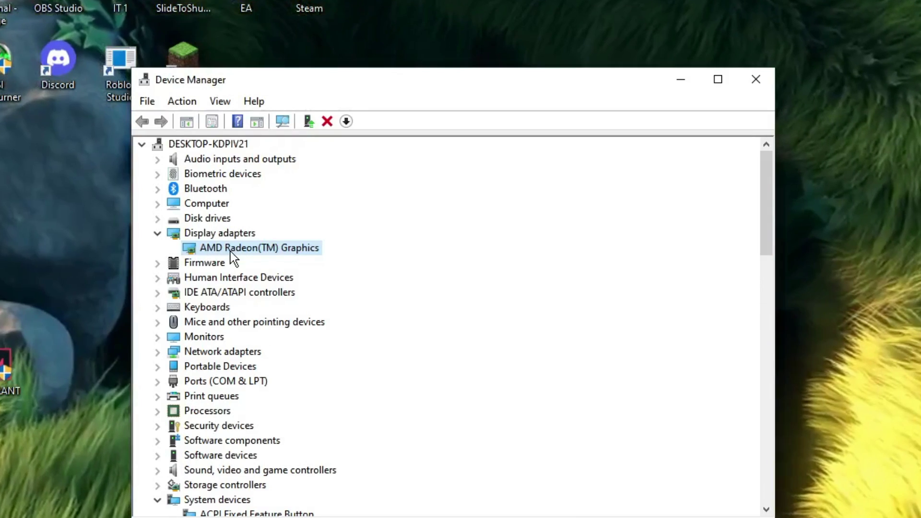
right_click(239, 251)
left_click(290, 260)
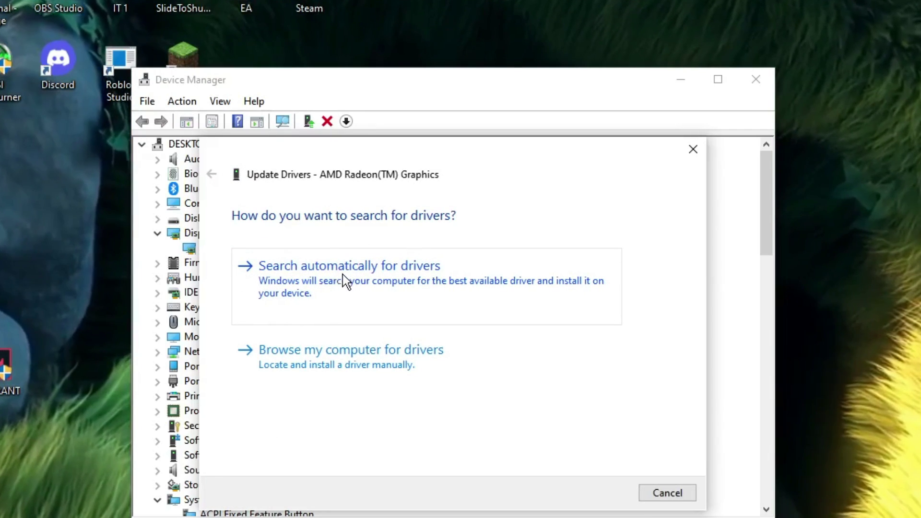
left_click(342, 274)
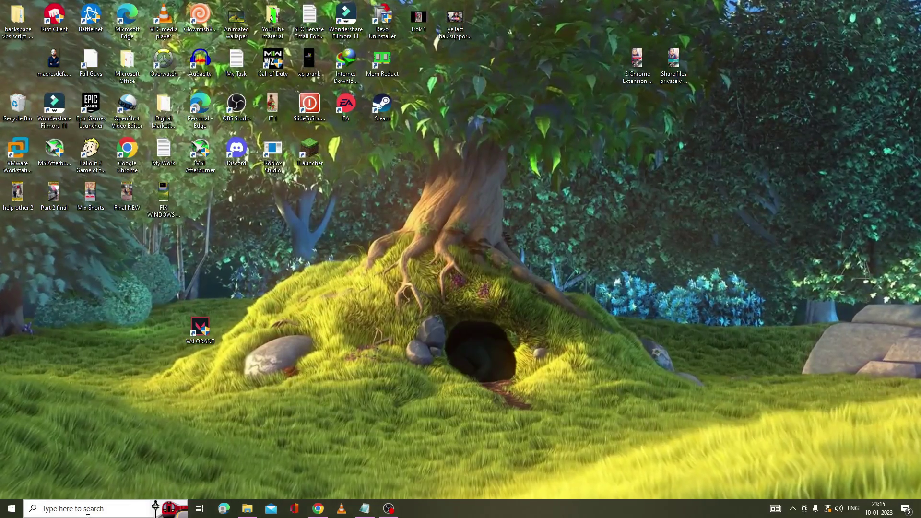
Open powercfg.cpl, confirm the High performance plan is selected, then close Power Options.
left_click(98, 510)
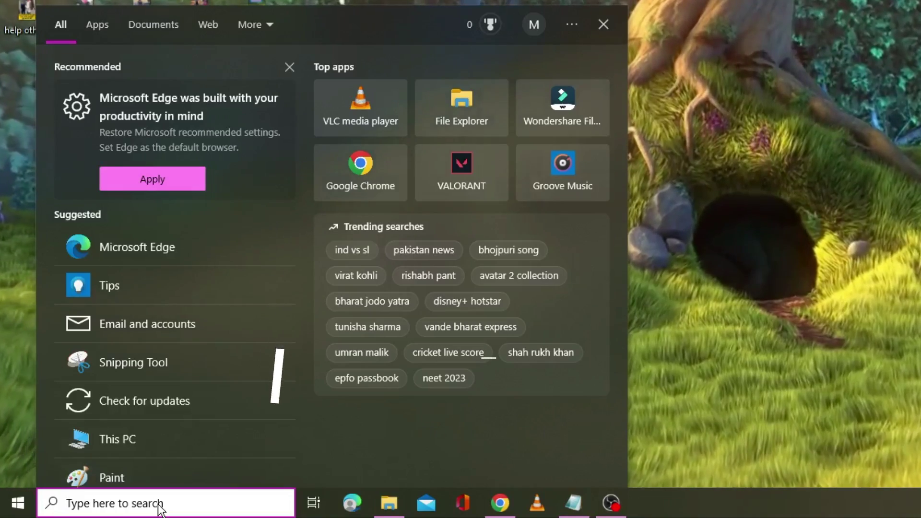
type("po")
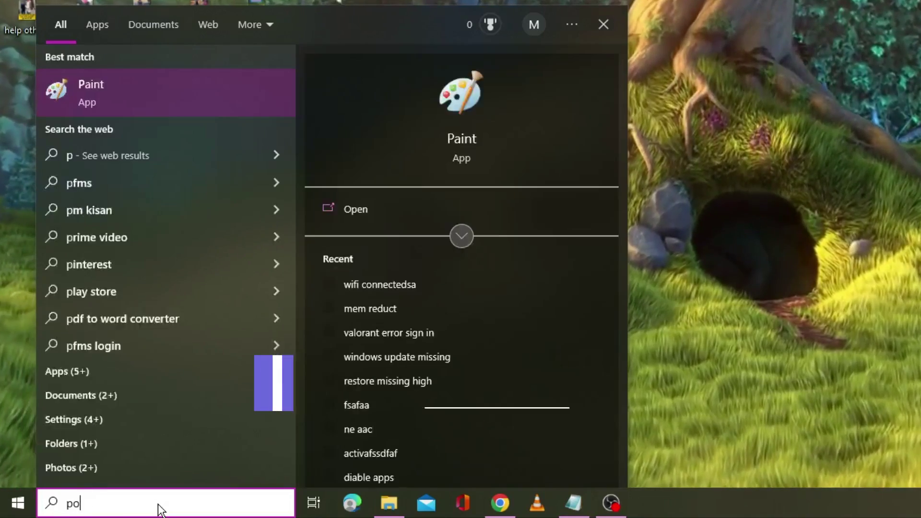
type("wercfg.c")
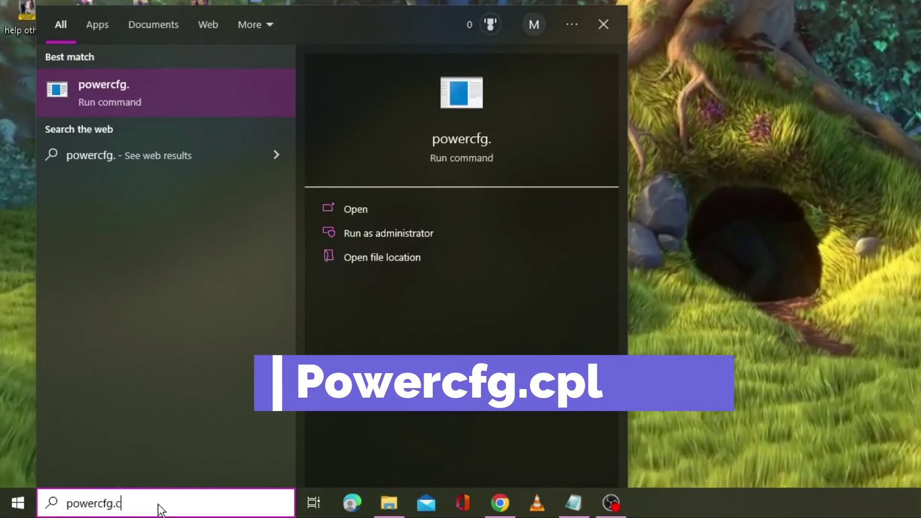
type("pl")
key("Return")
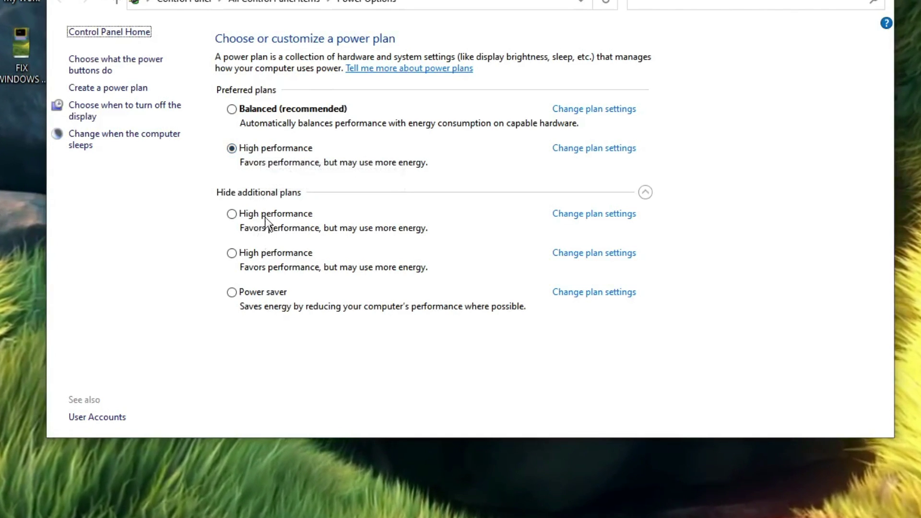
left_click(645, 192)
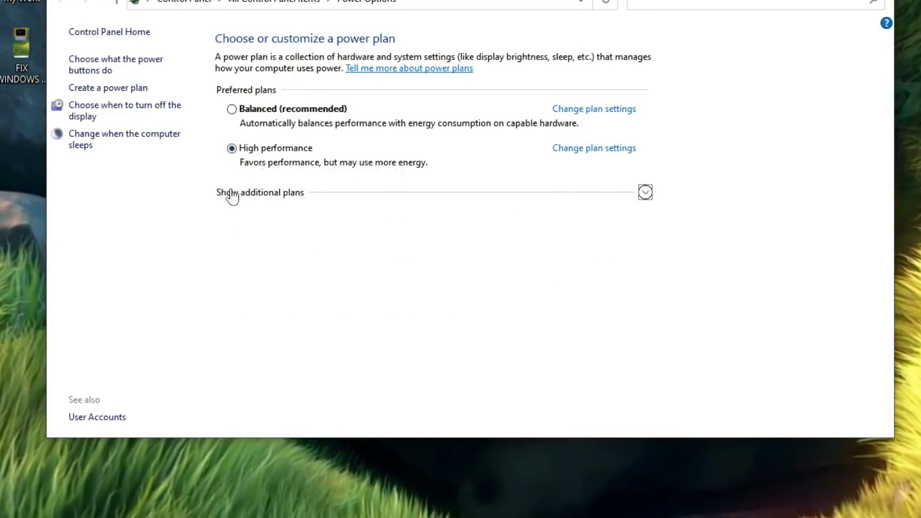
left_click(291, 196)
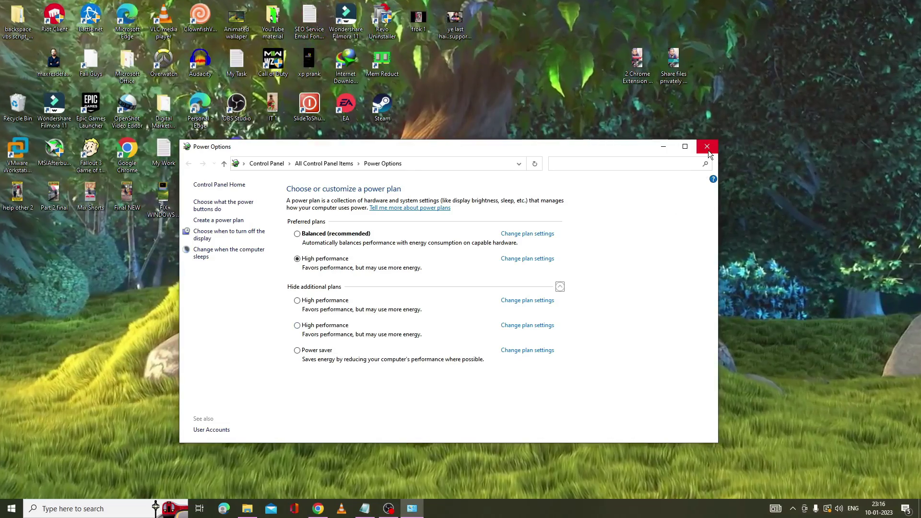
left_click(707, 147)
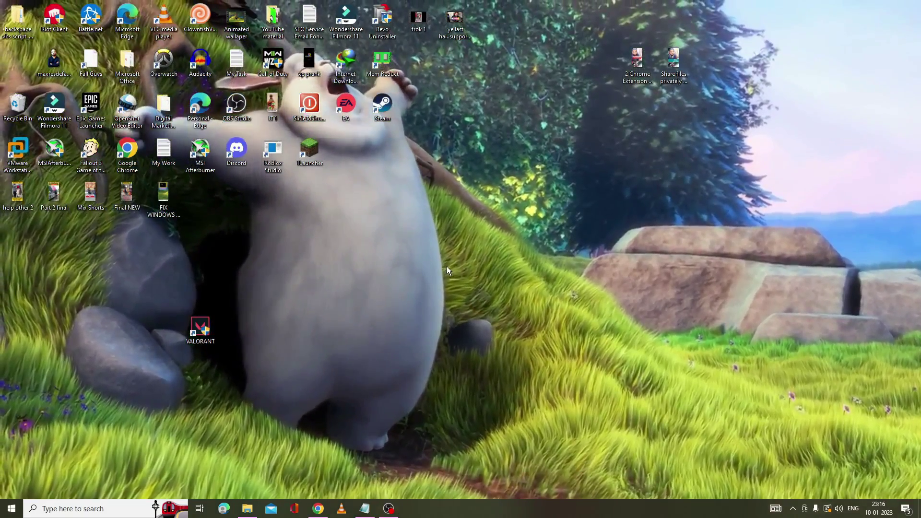
Download EmptyStandbyList.exe from the Empty Standby List page in Chrome, dismissing the ad.
left_click(317, 508)
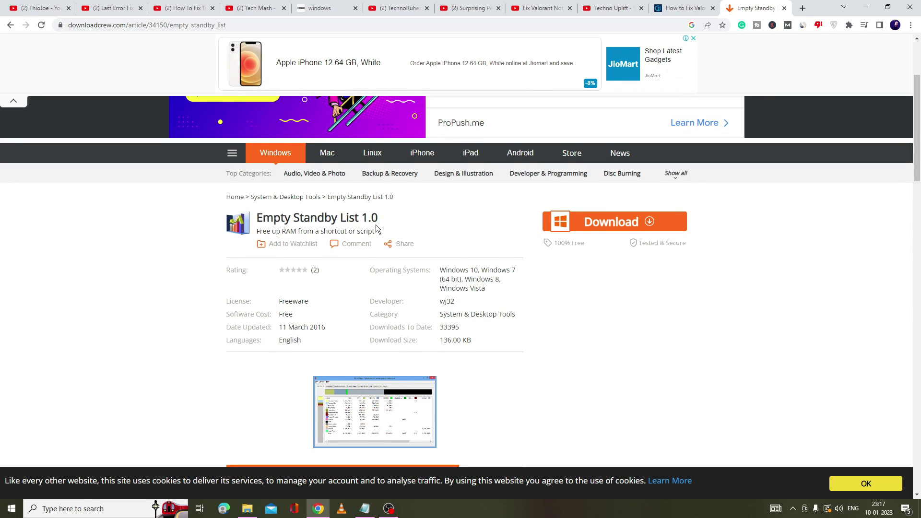
left_click(613, 230)
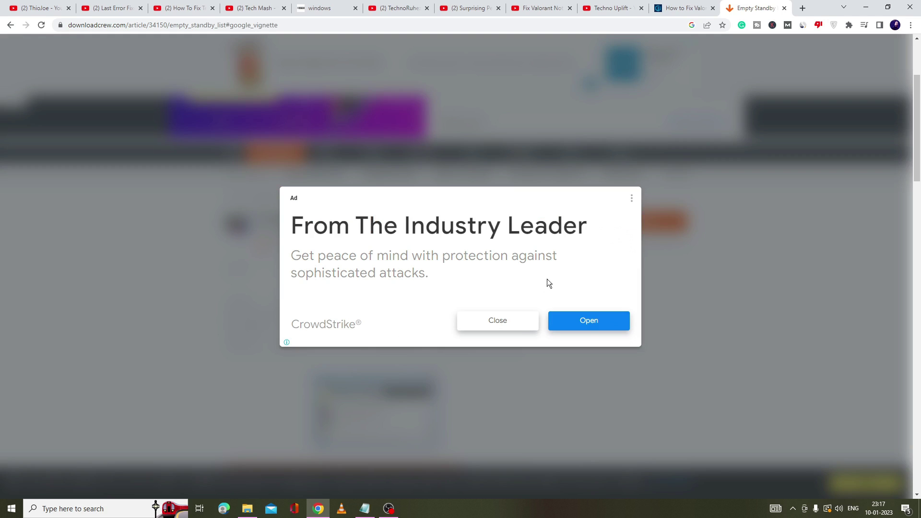
left_click(517, 321)
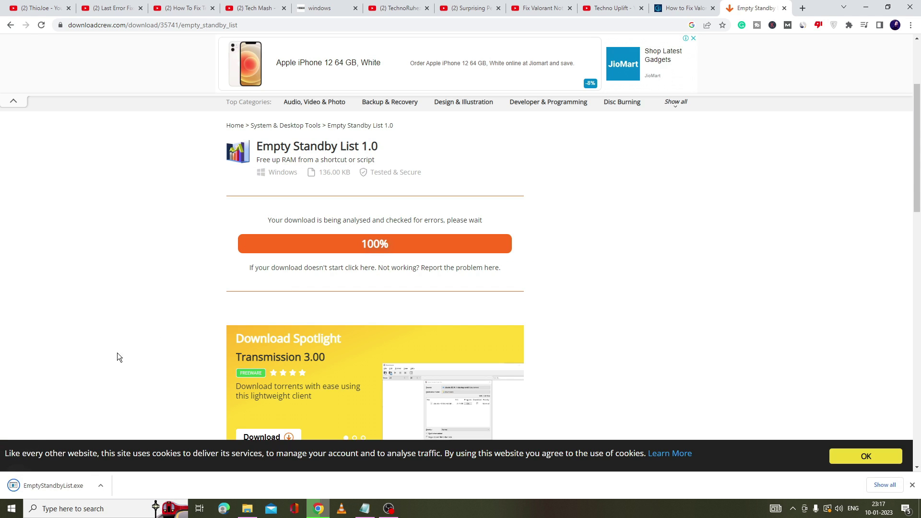
right_click(75, 486)
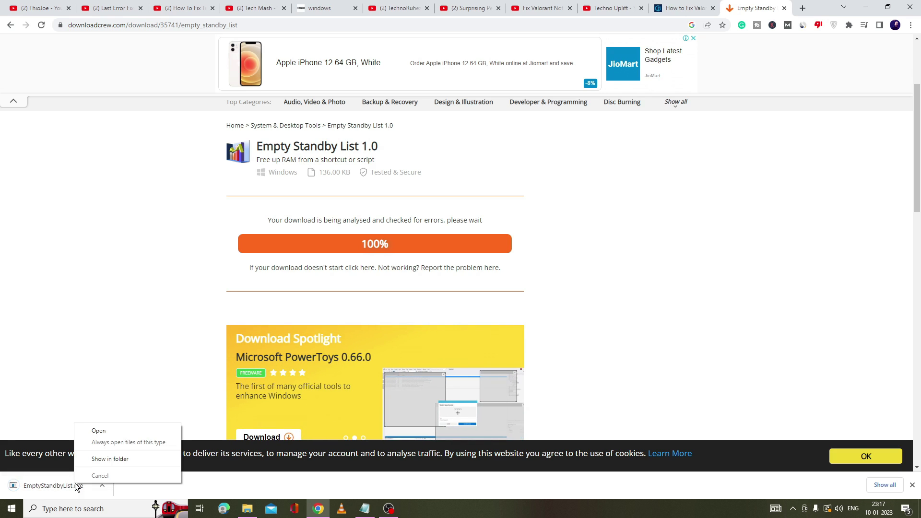
Set EmptyStandbyList in Downloads to run as administrator, launch it, and leave the folder.
left_click(109, 458)
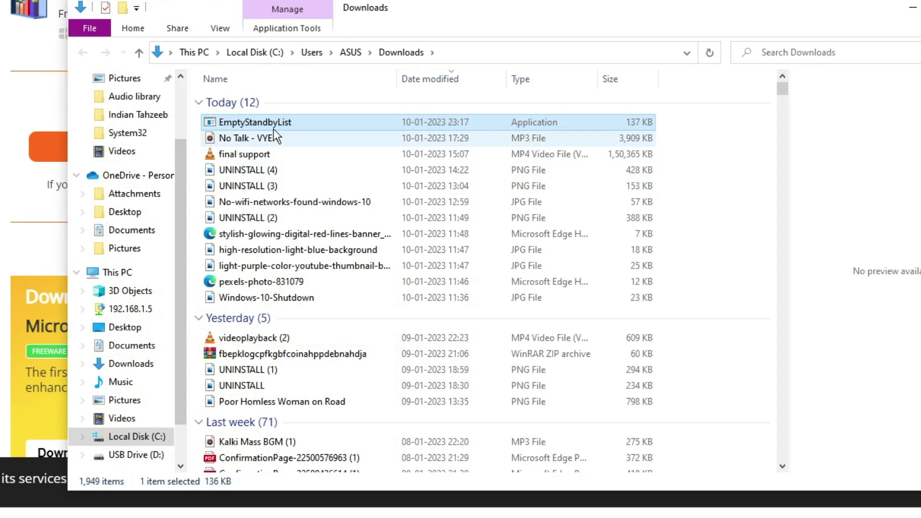
right_click(275, 119)
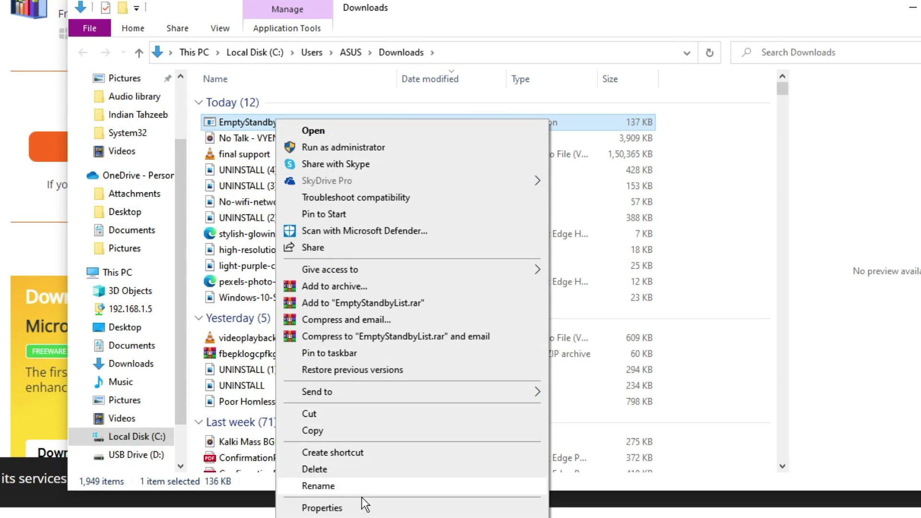
left_click(331, 507)
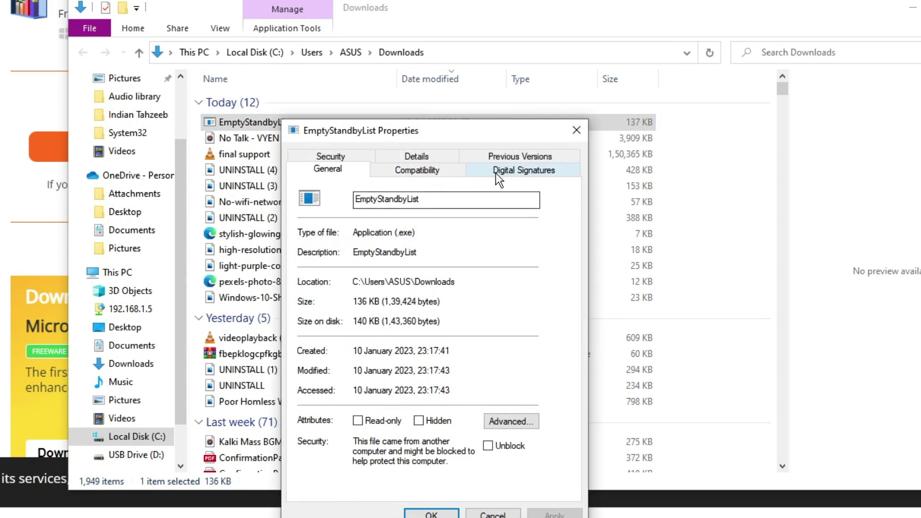
left_click(438, 172)
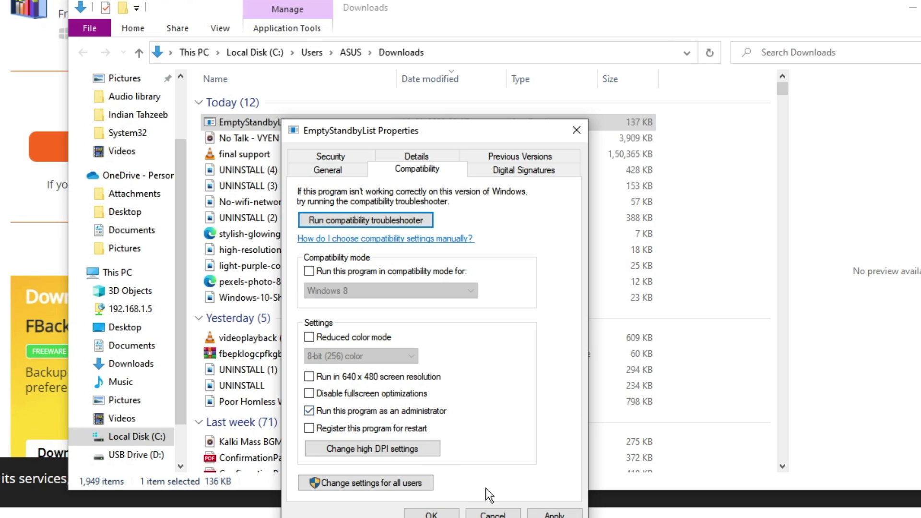
left_click(434, 515)
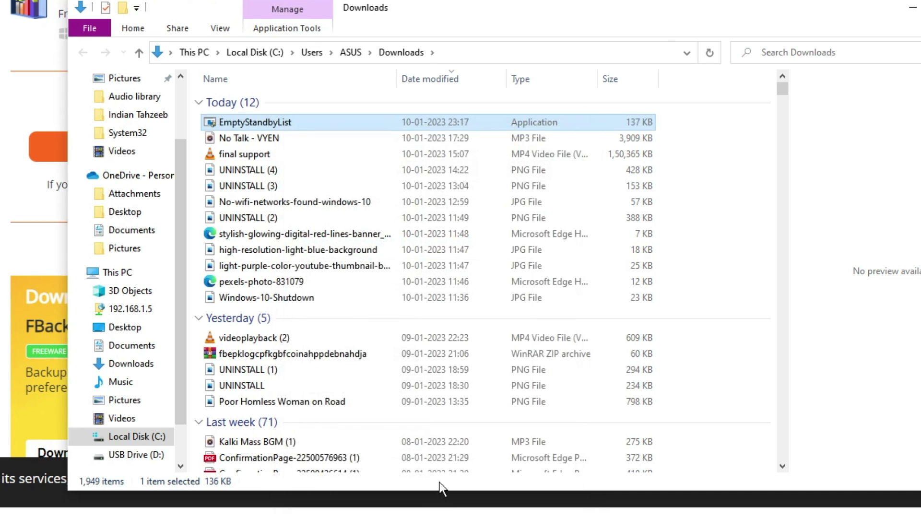
double_click(292, 124)
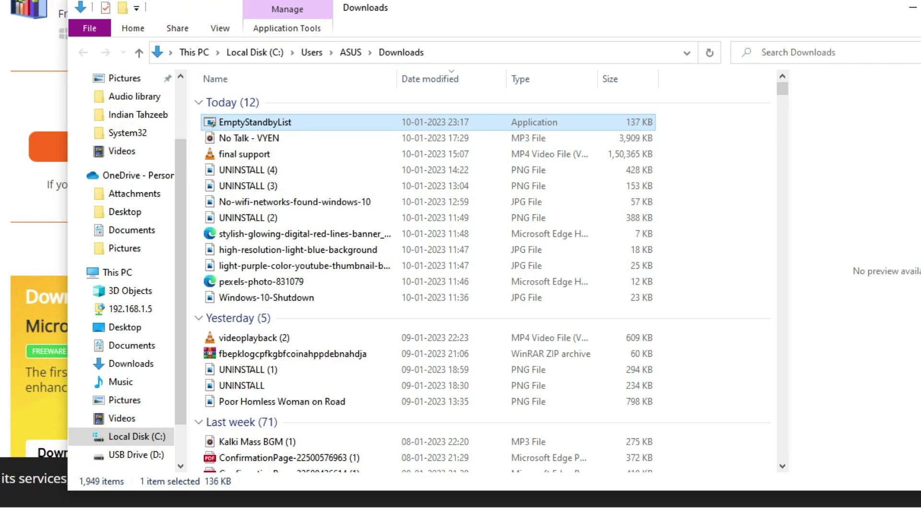
key("alt+Tab")
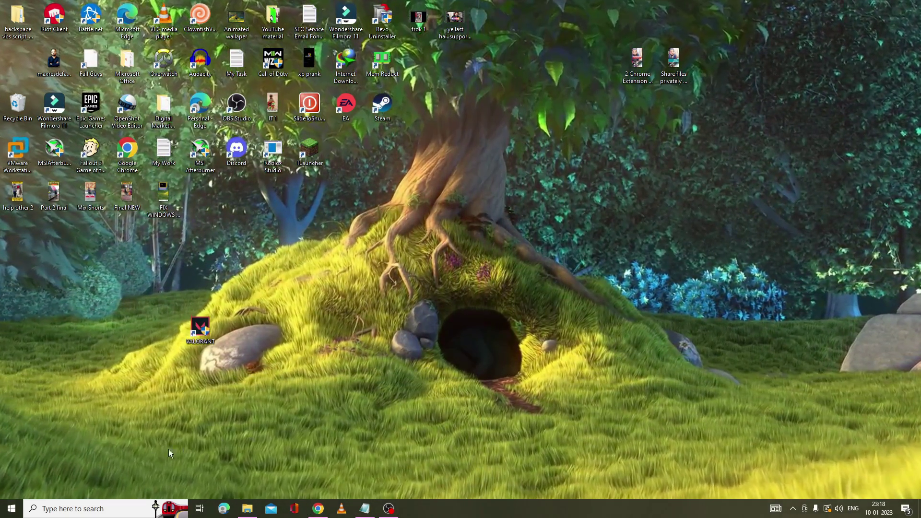
left_click(101, 507)
type("a")
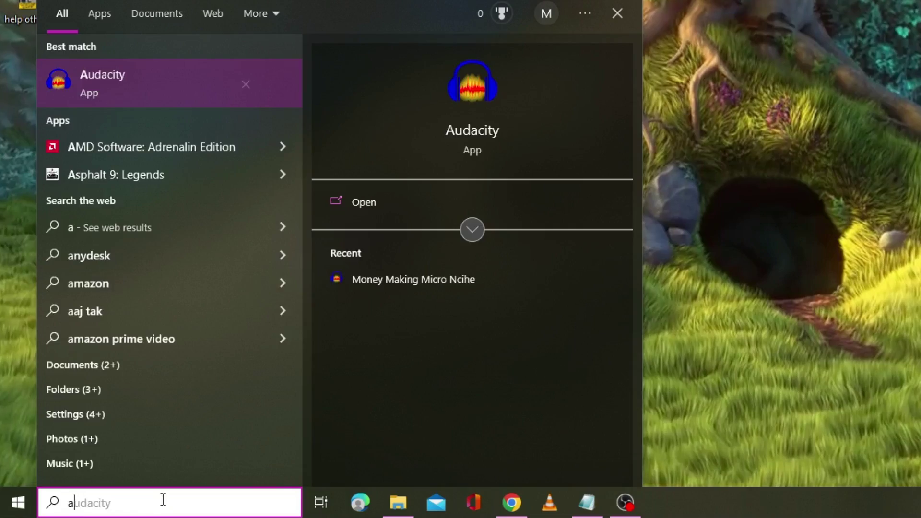
type("ppwiz.c")
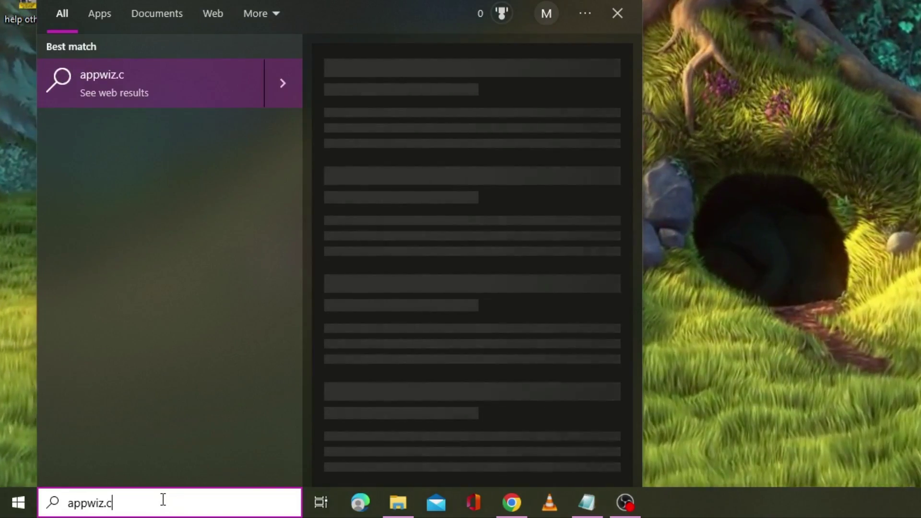
type("pl")
key("Return")
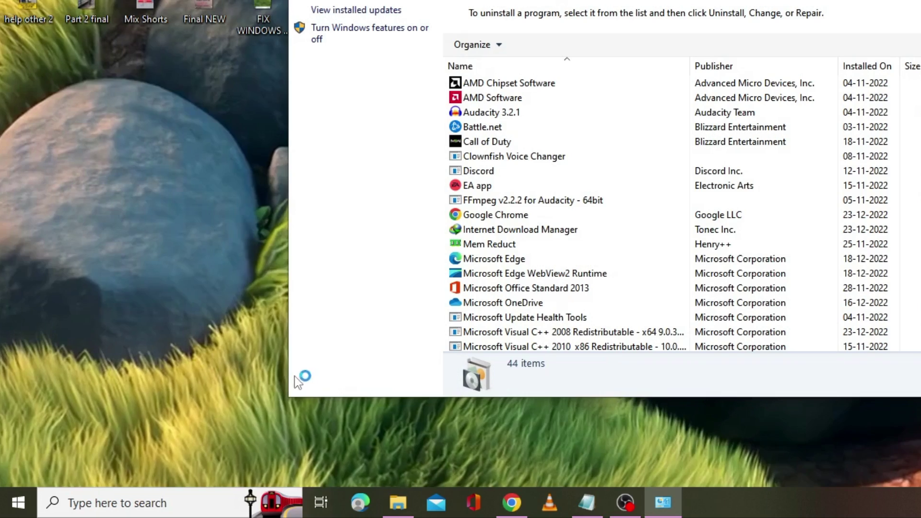
scroll(494, 166, "down", 9)
key("v")
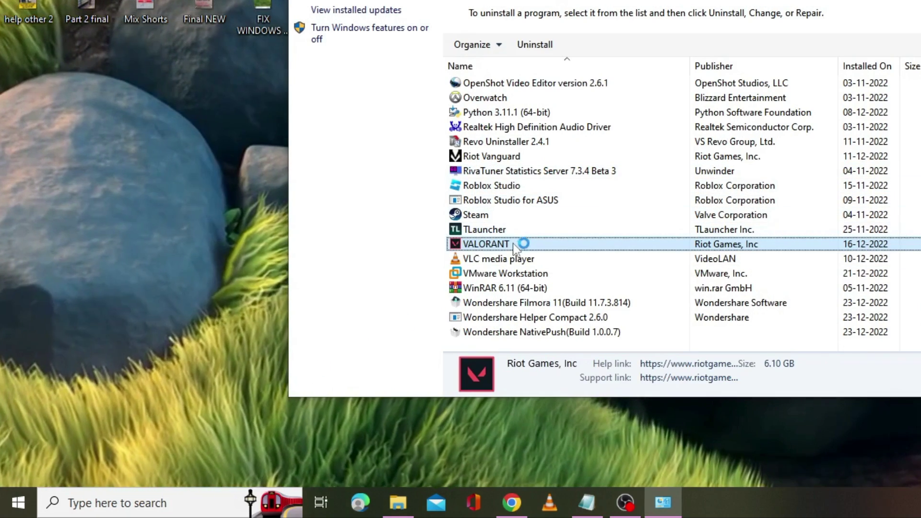
right_click(516, 248)
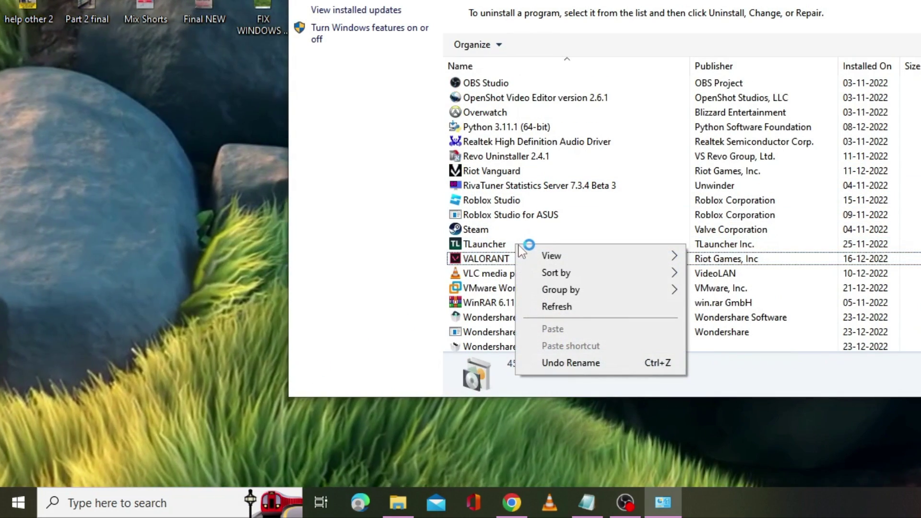
left_click(768, 255)
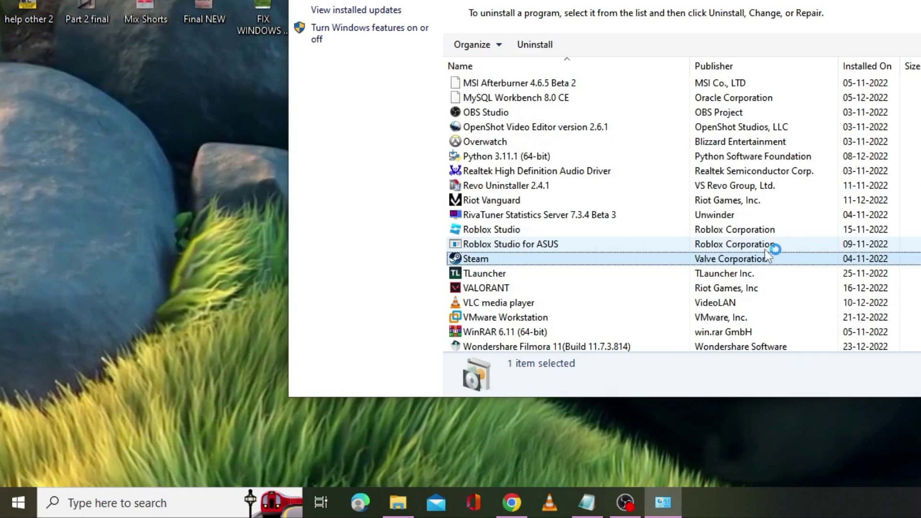
key("super+d")
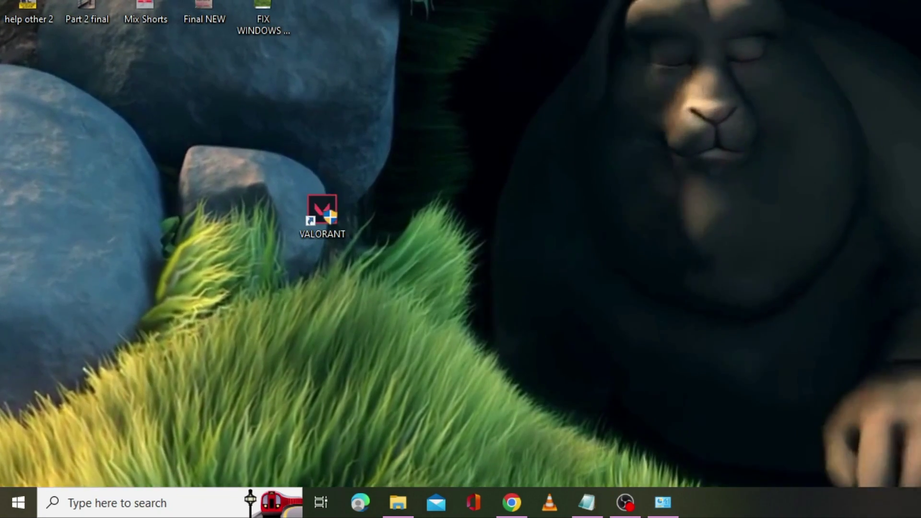